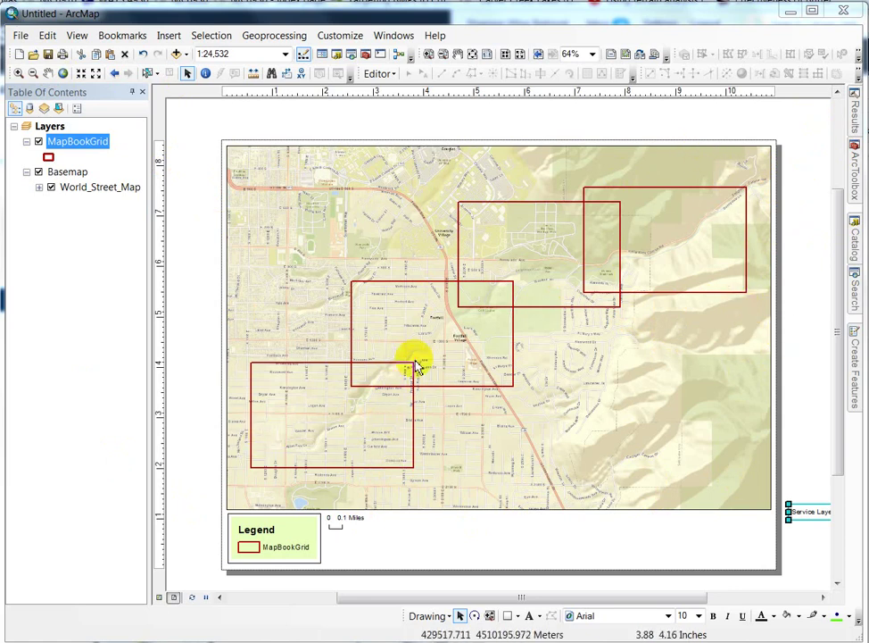
Open the attribute table of the MapBookGrid layer, shorten its window and move it clear of the map grid.
right_click(60, 147)
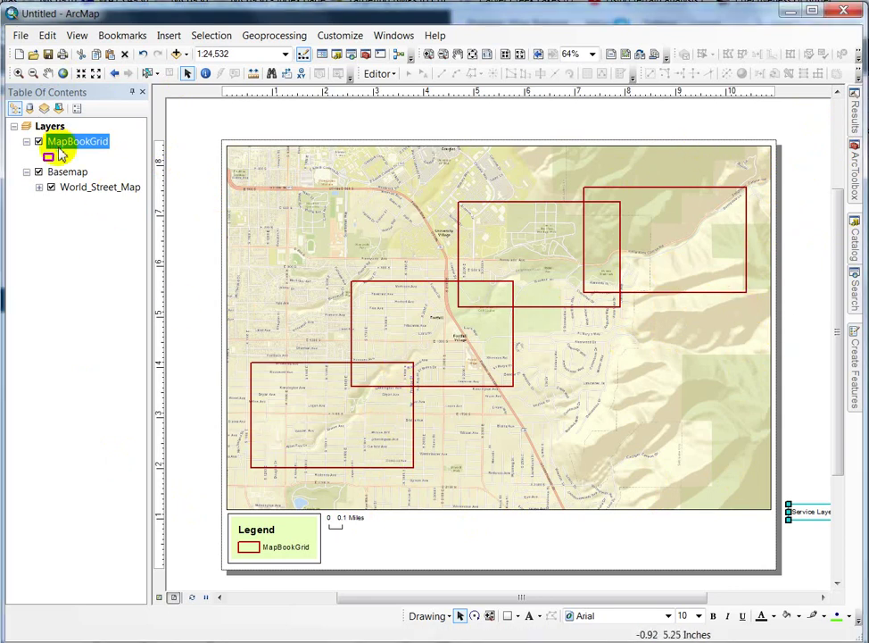
left_click(97, 201)
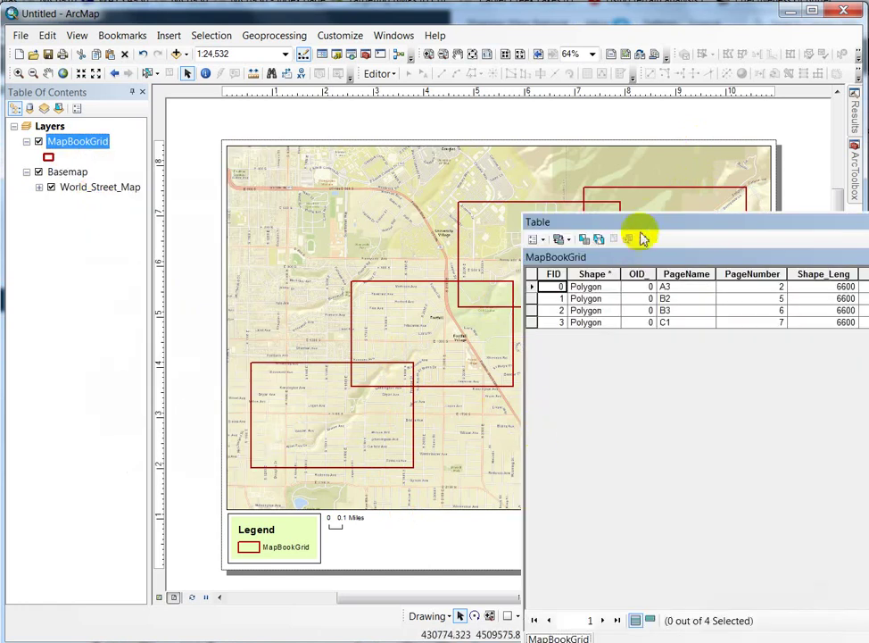
left_click_drag(635, 225, 234, 159)
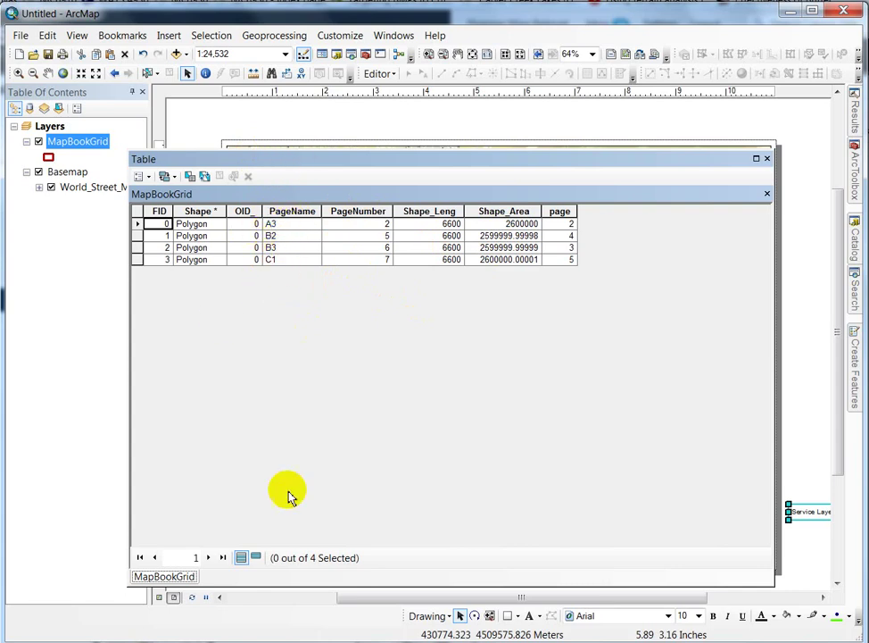
left_click_drag(391, 586, 398, 334)
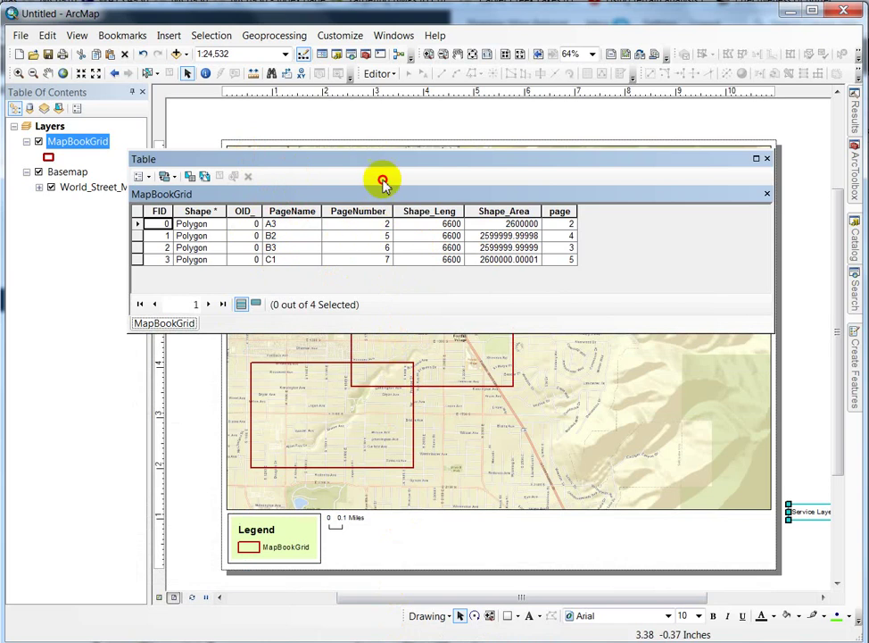
left_click_drag(382, 181, 679, 405)
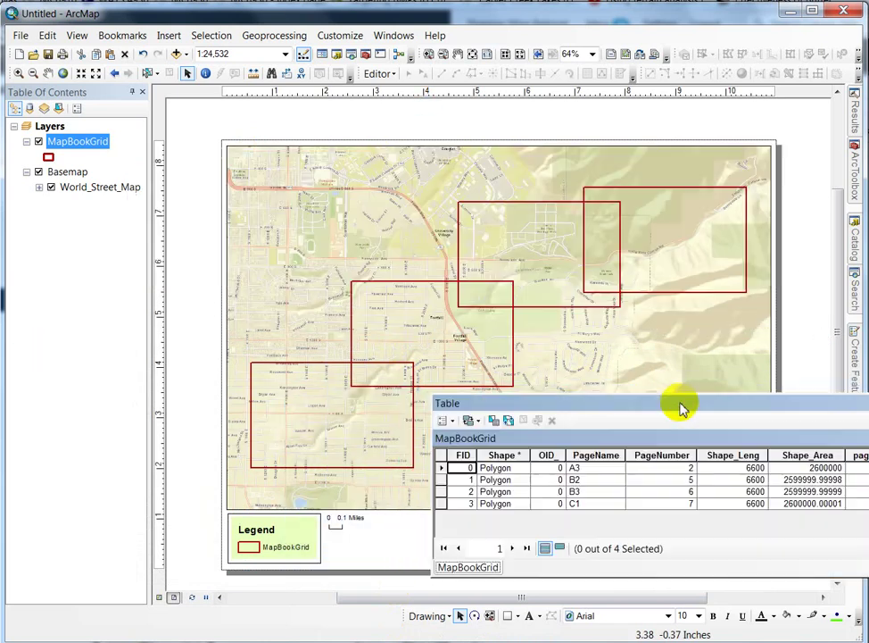
Select the MapBookGrid records A3, B2, B3 and C1 one at a time to identify each rectangle, and bring the page column into view.
left_click(440, 468)
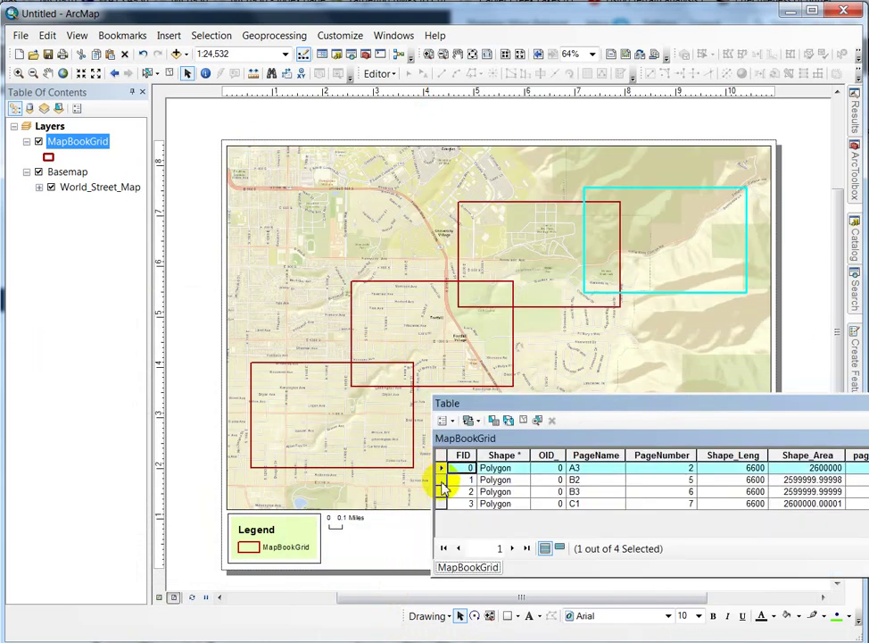
left_click(441, 480)
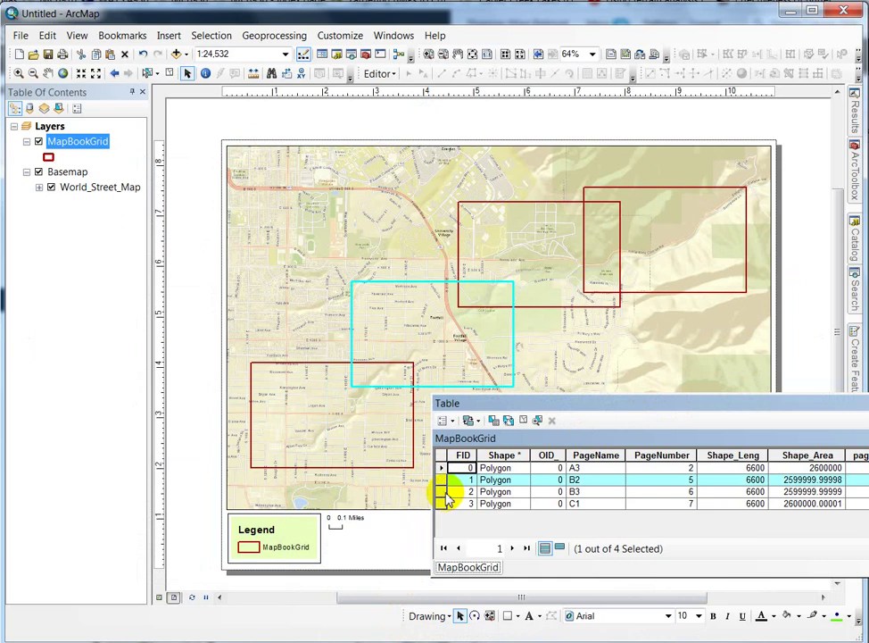
left_click(441, 491)
left_click(441, 504)
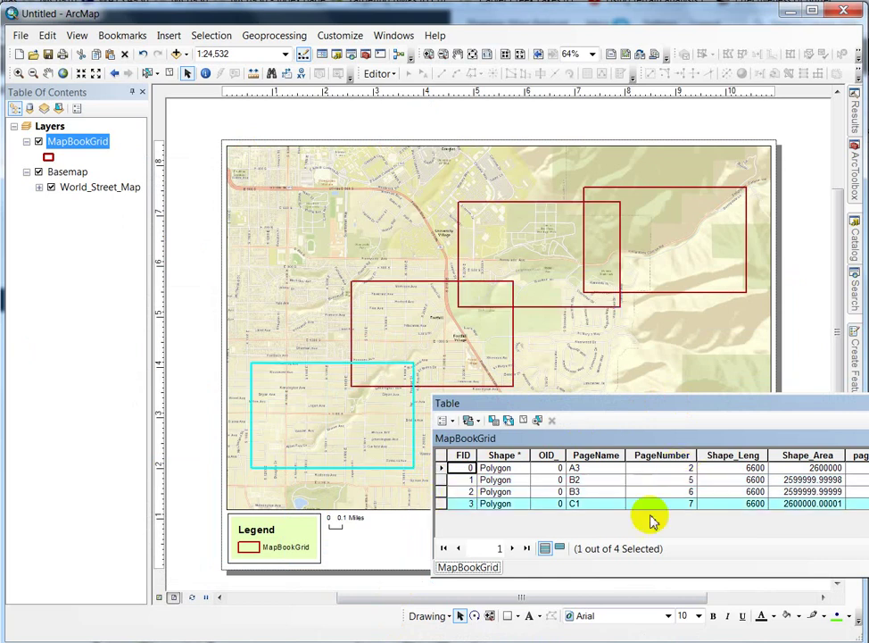
left_click_drag(654, 408, 456, 409)
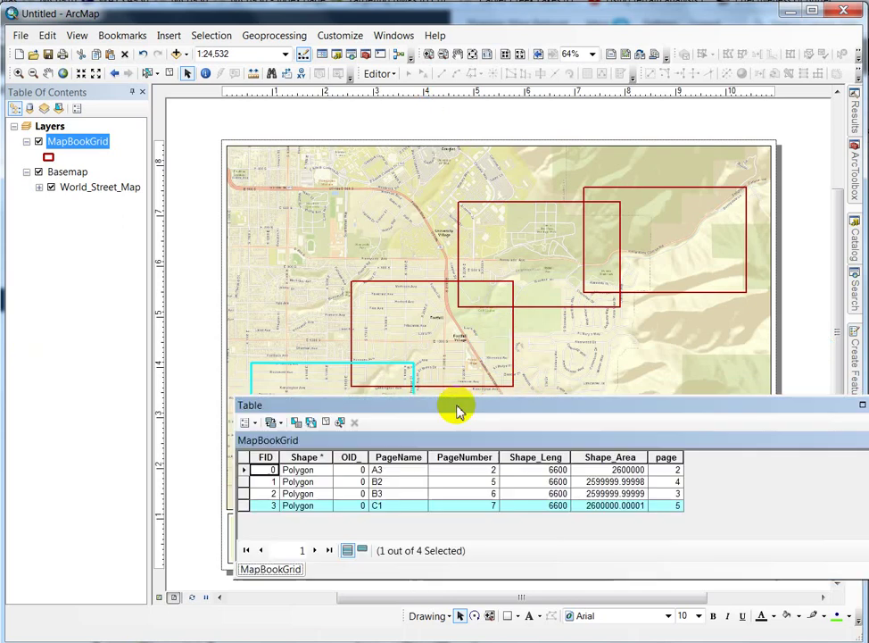
Start an edit session on the MapBookGrid layer and select the B3 record.
right_click(59, 142)
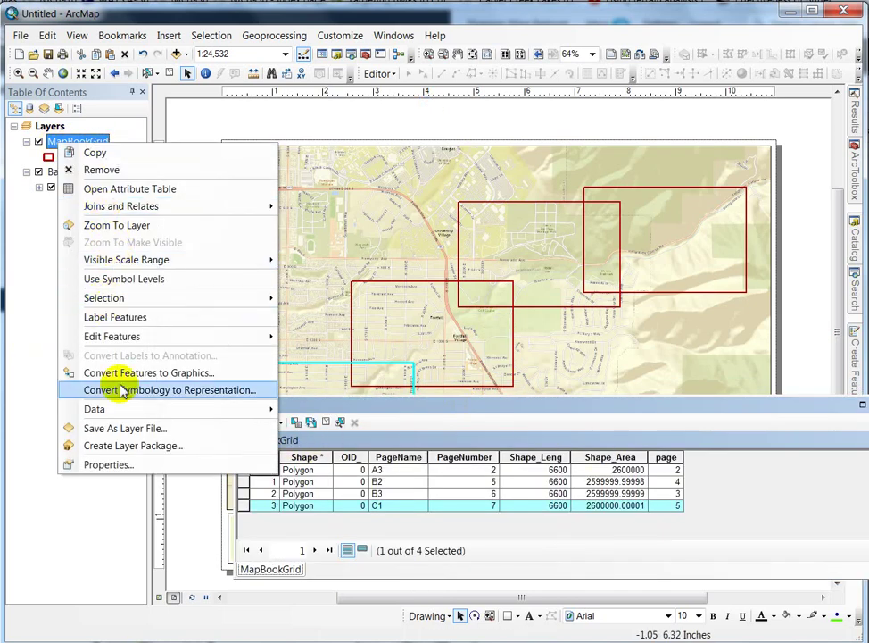
mouse_move(166, 334)
left_click(318, 340)
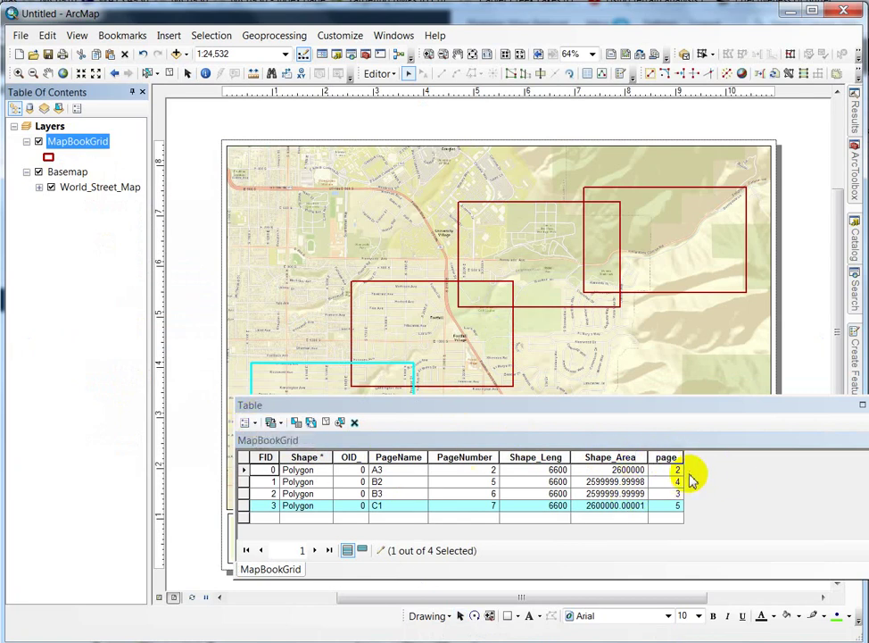
left_click(244, 491)
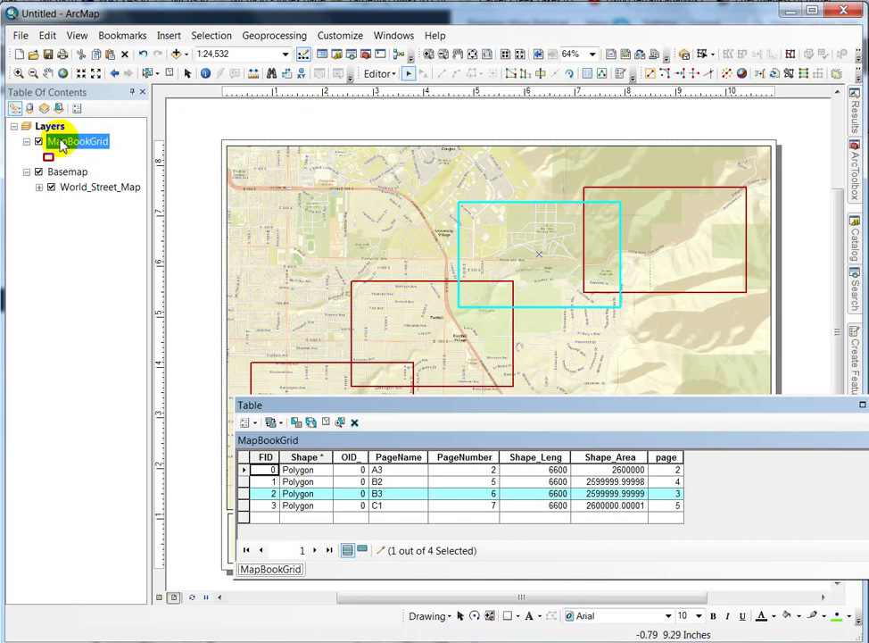
right_click(622, 37)
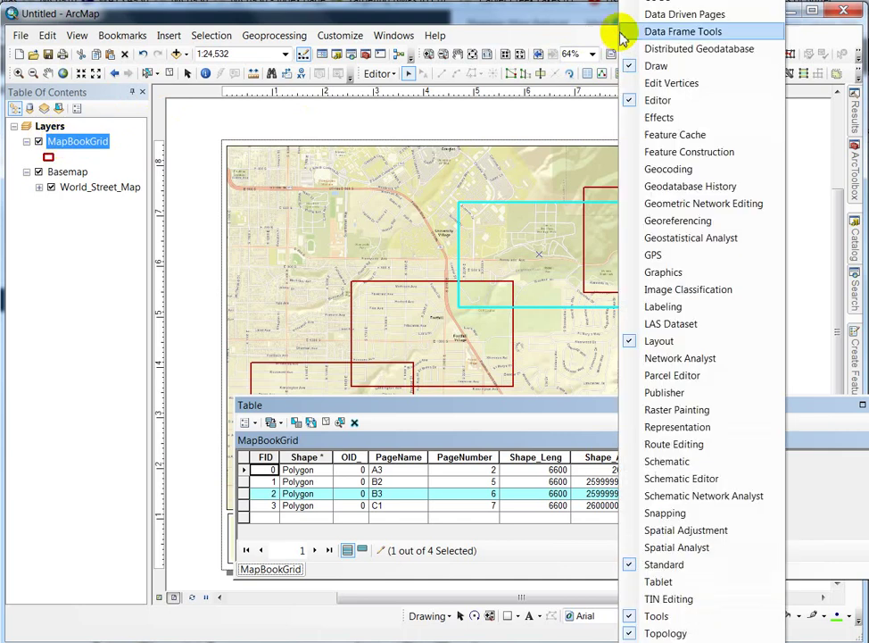
left_click(646, 78)
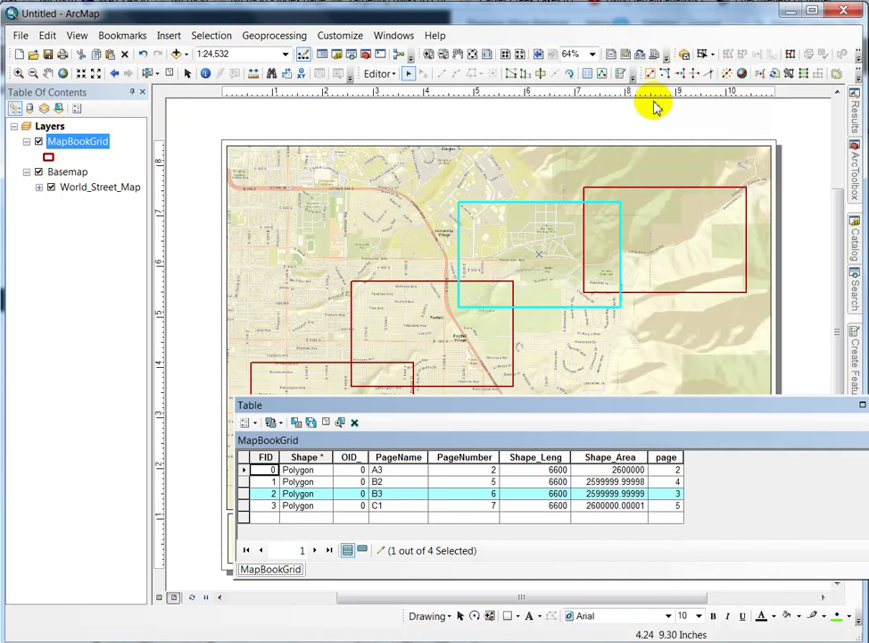
right_click(513, 78)
left_click(557, 101)
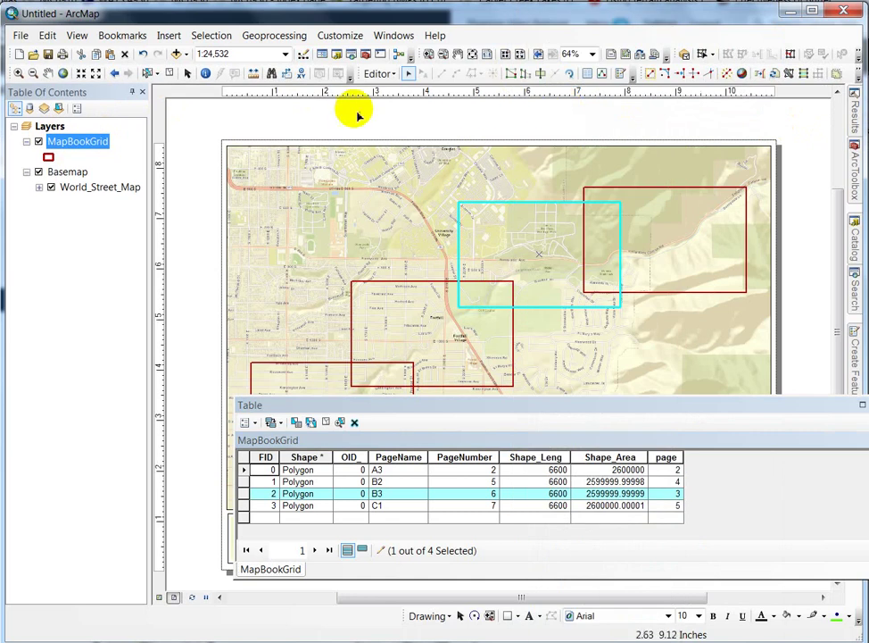
Stop the edit session and close the MapBookGrid attribute table.
left_click(397, 79)
left_click(398, 107)
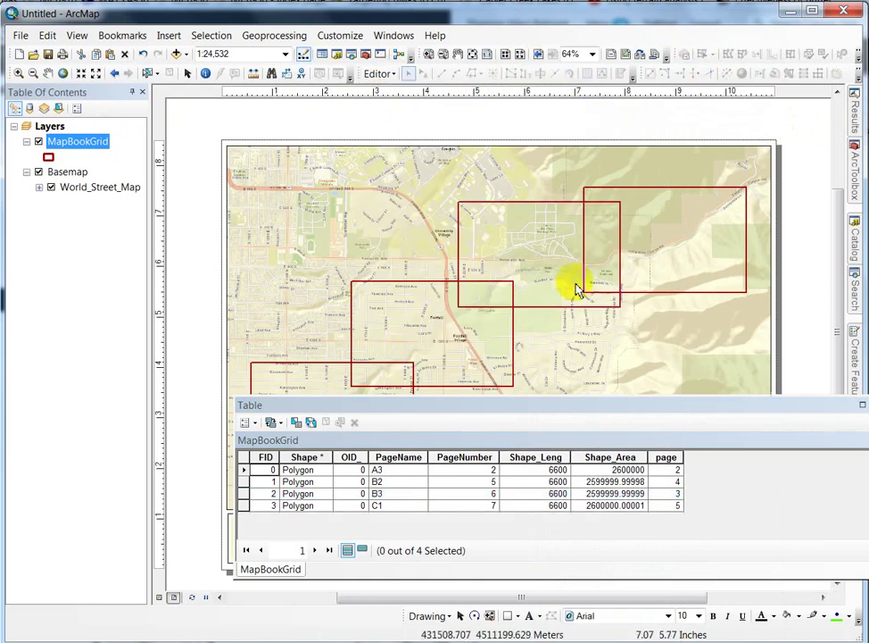
left_click_drag(830, 412, 821, 409)
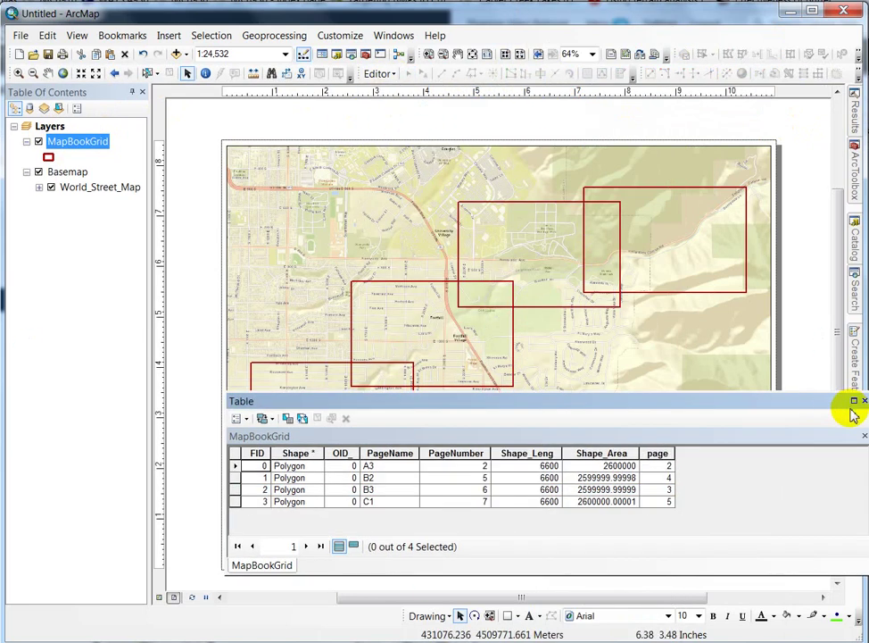
left_click(863, 402)
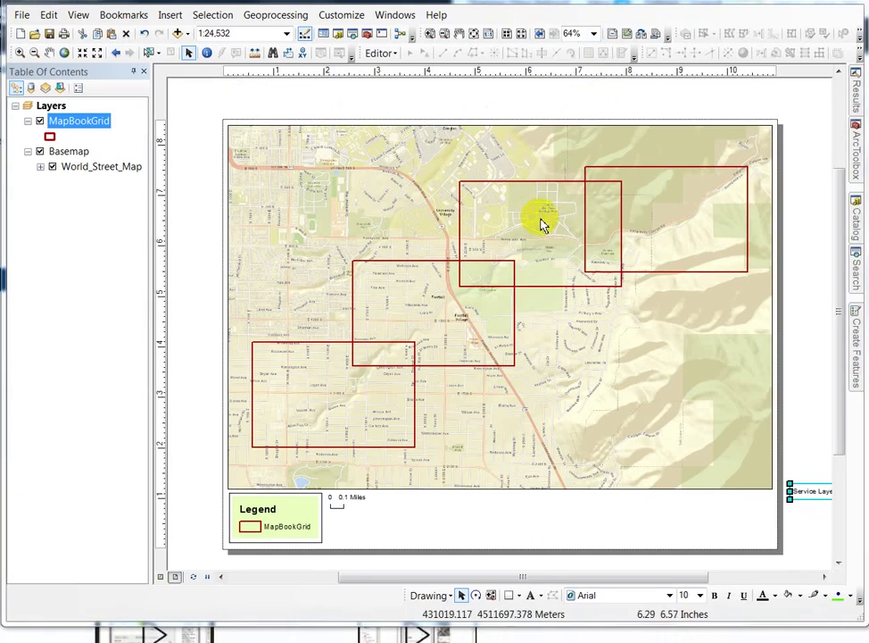
Display the Data Driven Pages toolbar.
right_click(671, 29)
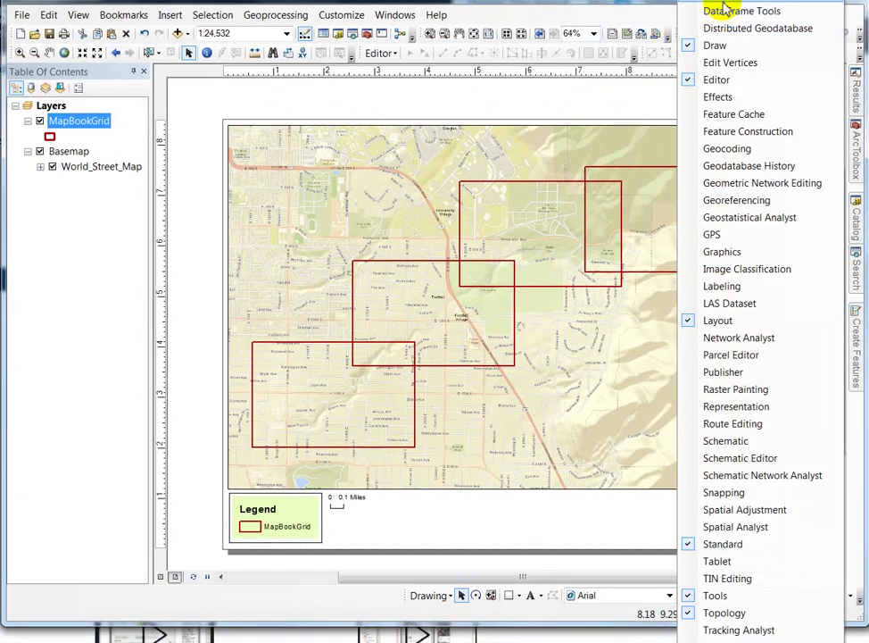
key("Escape")
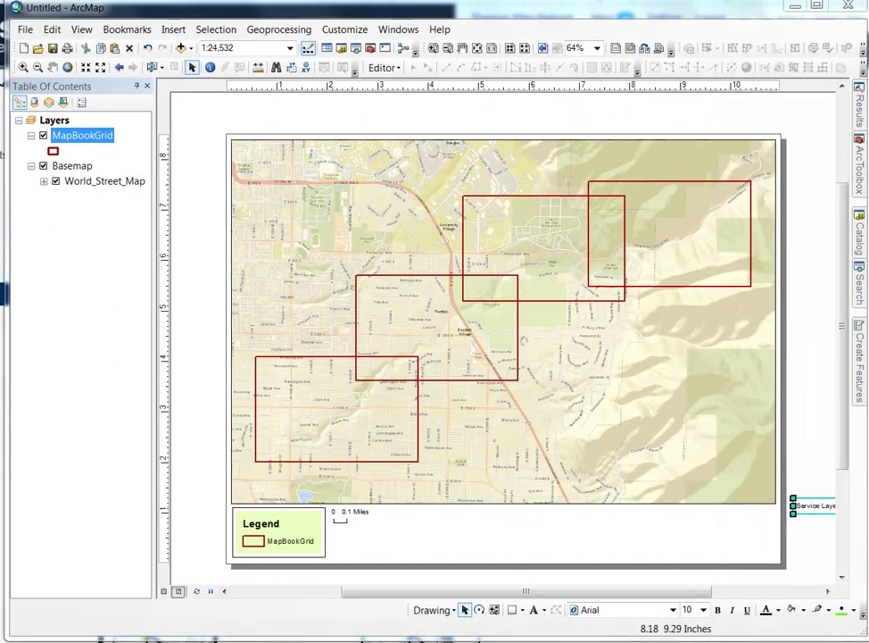
right_click(656, 11)
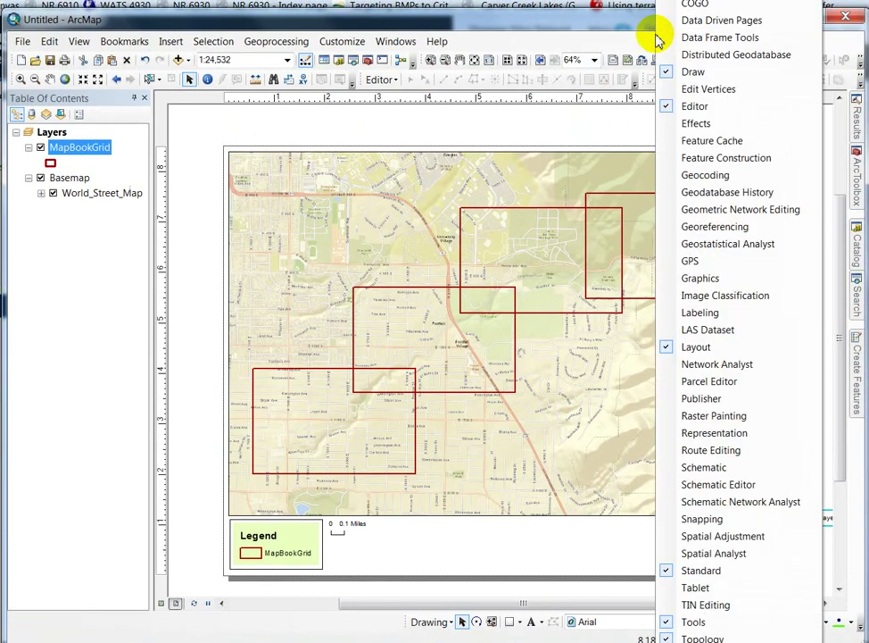
left_click(712, 21)
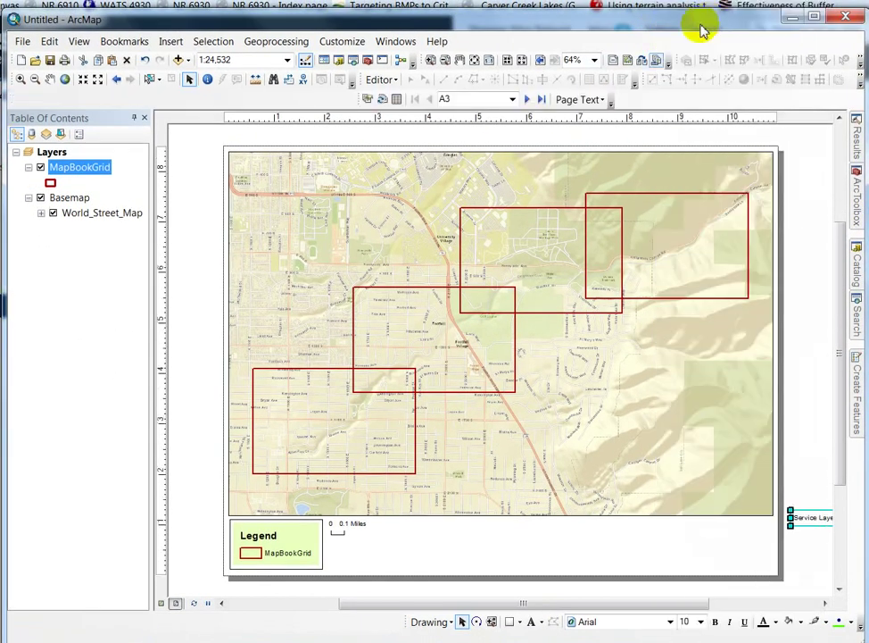
Open the Data Driven Pages setup and choose MapBookGrid as the index layer within the Layers data frame.
left_click(368, 102)
left_click(223, 184)
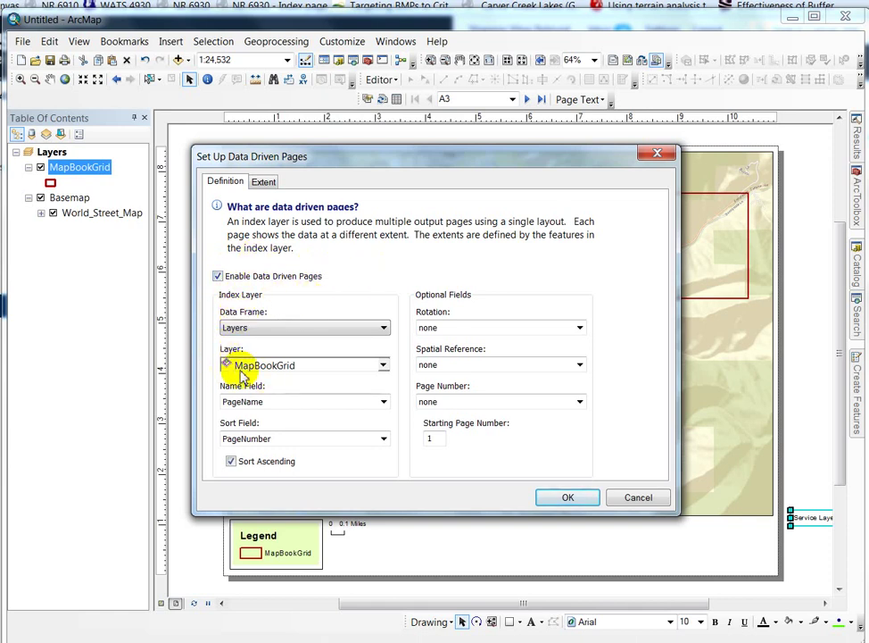
left_click(383, 365)
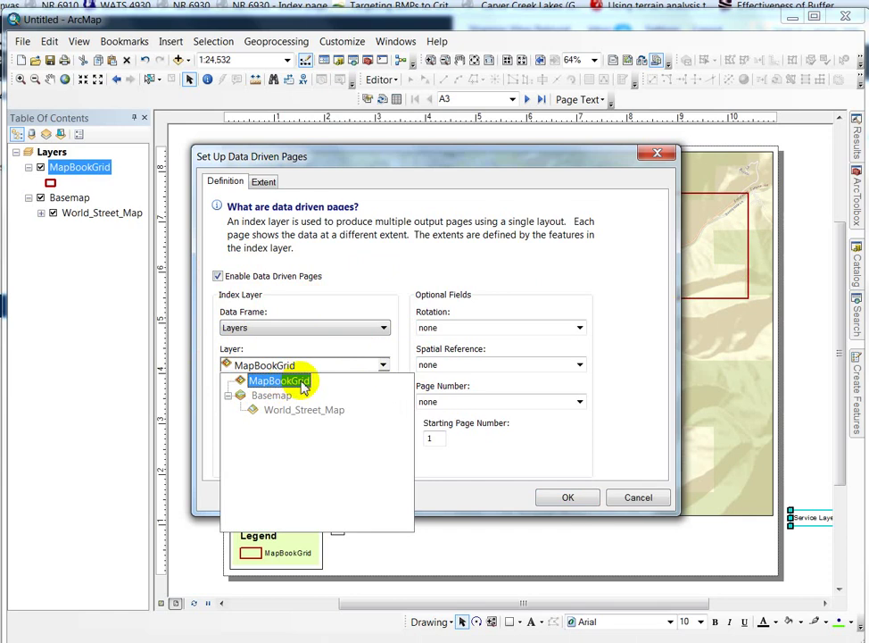
left_click(304, 384)
left_click(386, 331)
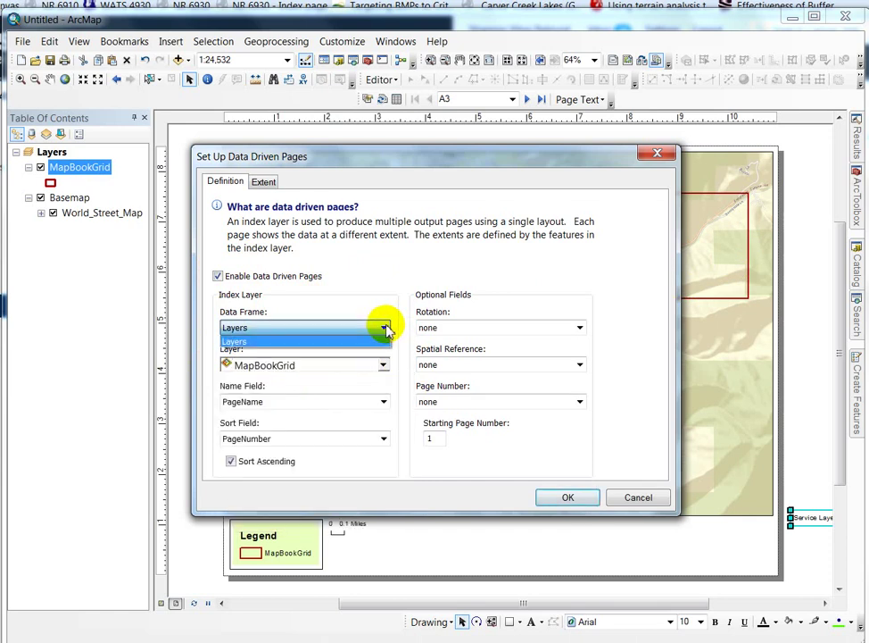
left_click(384, 329)
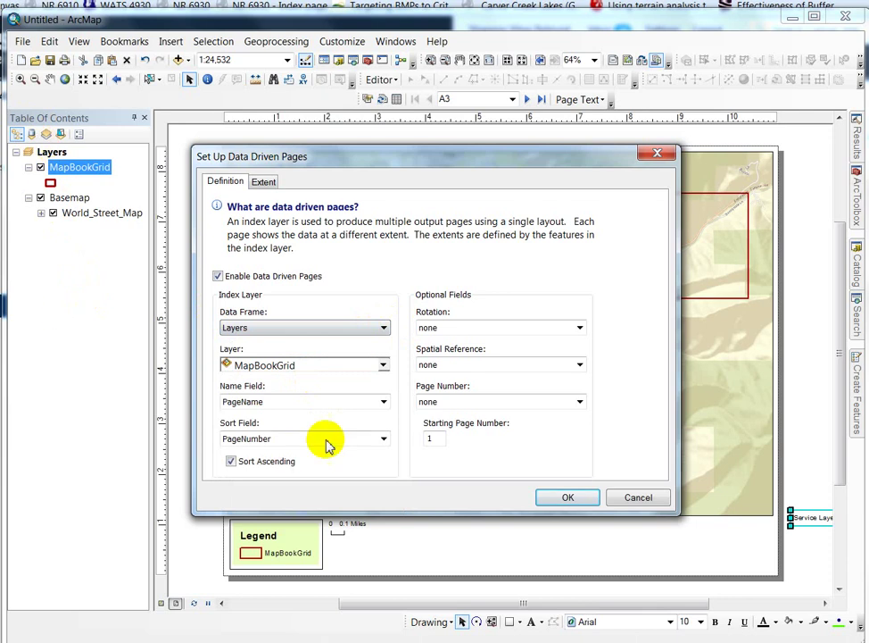
Set the name field, sort field and page number field of the data driven pages to page.
left_click(383, 402)
left_click(240, 449)
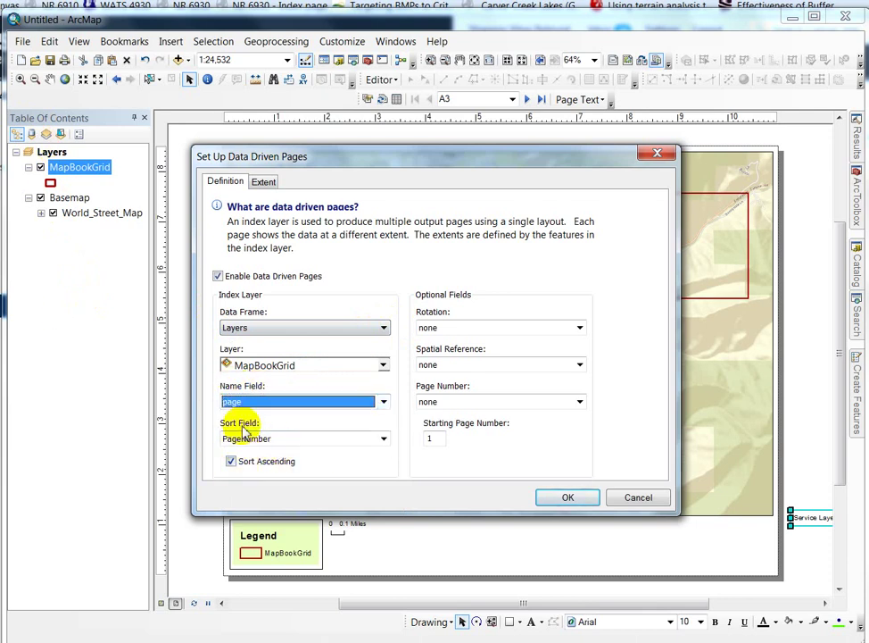
left_click(383, 438)
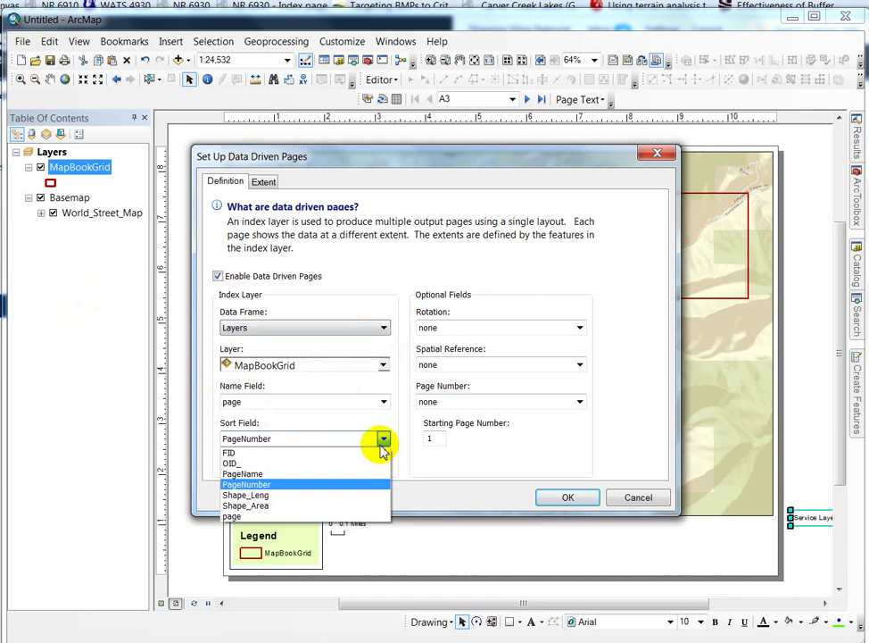
left_click(259, 515)
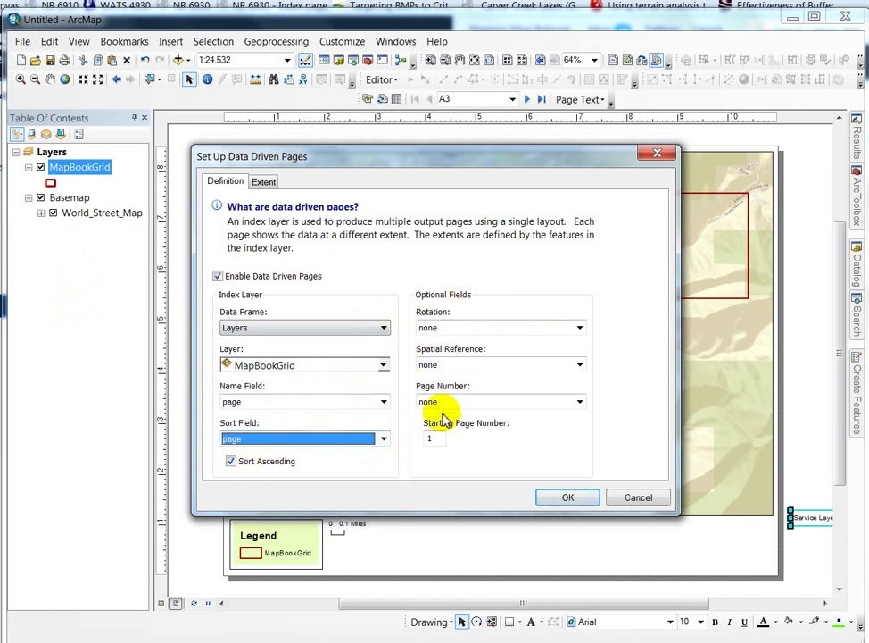
left_click(579, 401)
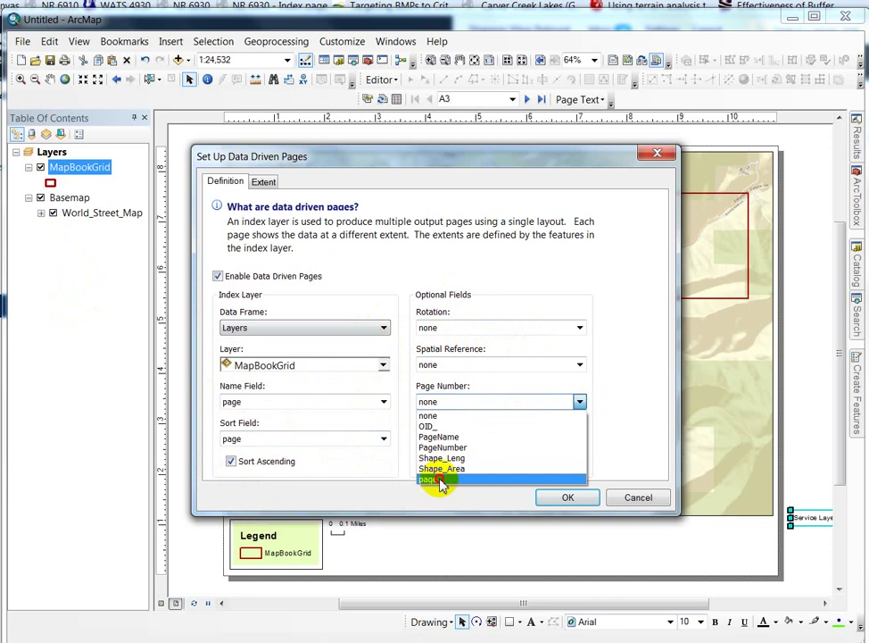
left_click(442, 481)
Review the map extent options, keep Center And Maintain Current Scale, and apply the Data Driven Pages setup.
left_click(265, 181)
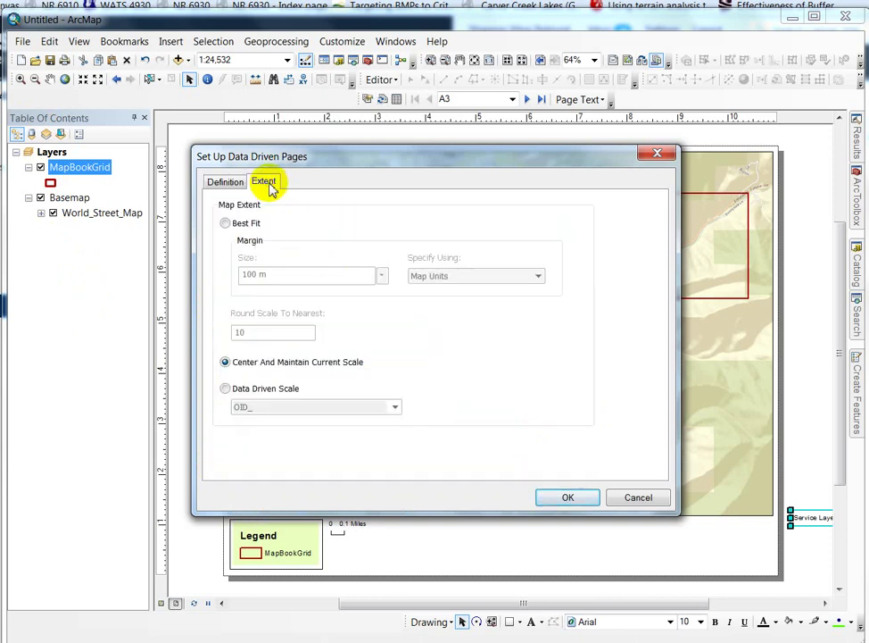
left_click_drag(436, 154, 866, 329)
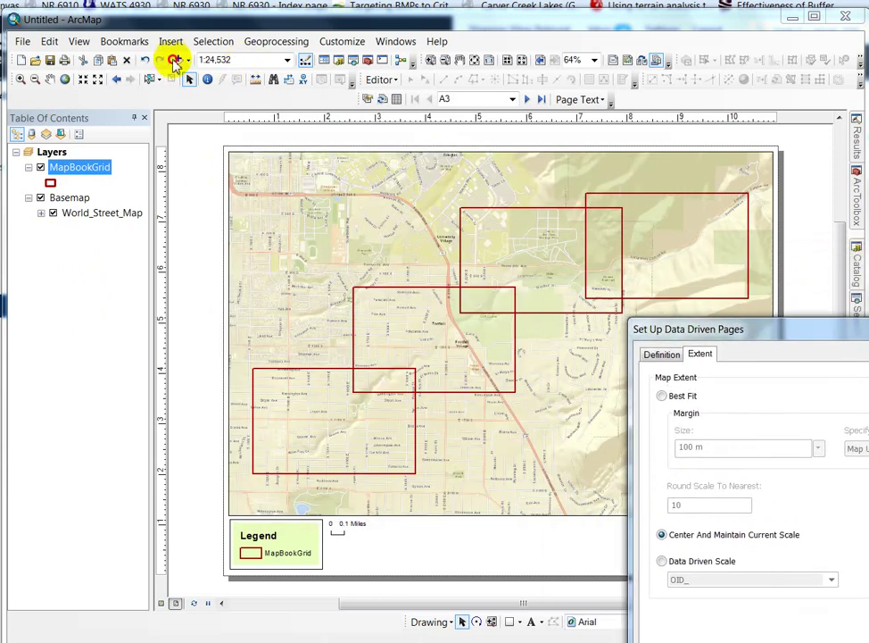
left_click_drag(803, 338, 394, 179)
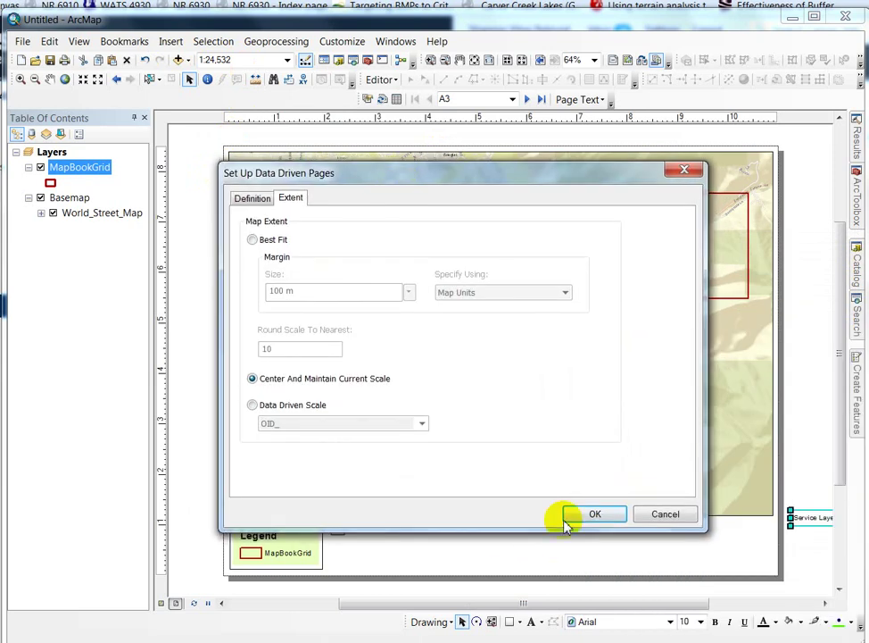
left_click(596, 513)
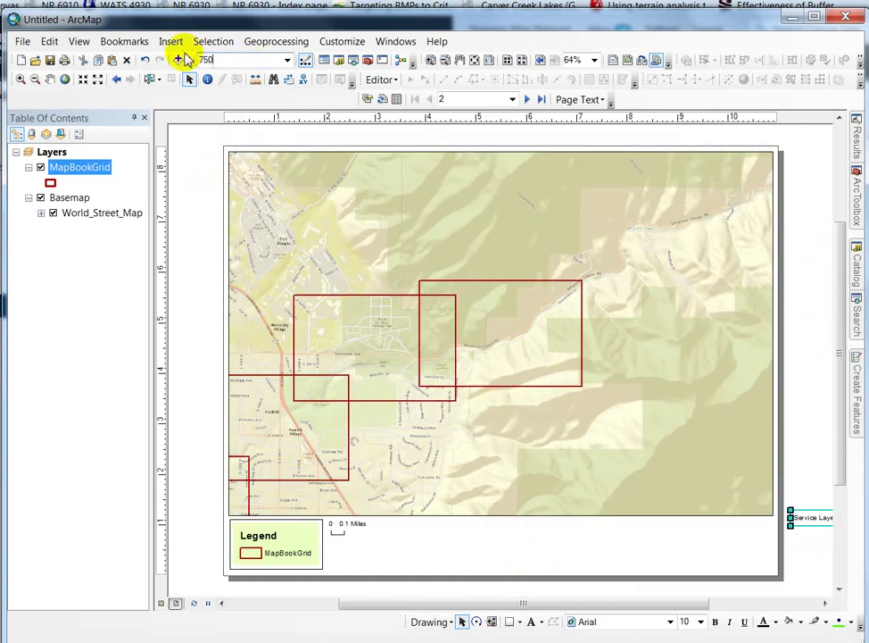
Set the map scale to 1:7,500 so the page's grid rectangle fits the layout frame.
type("0")
key("Return")
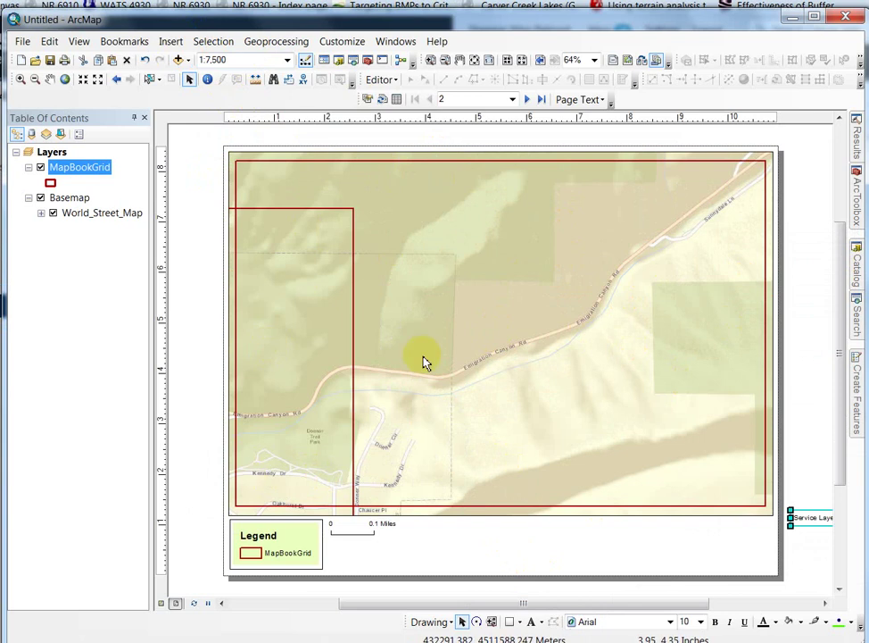
Add the buffer2.shp layer from the Data_Cleanup folder inside Lab_03_oilspill to the map.
left_click(178, 60)
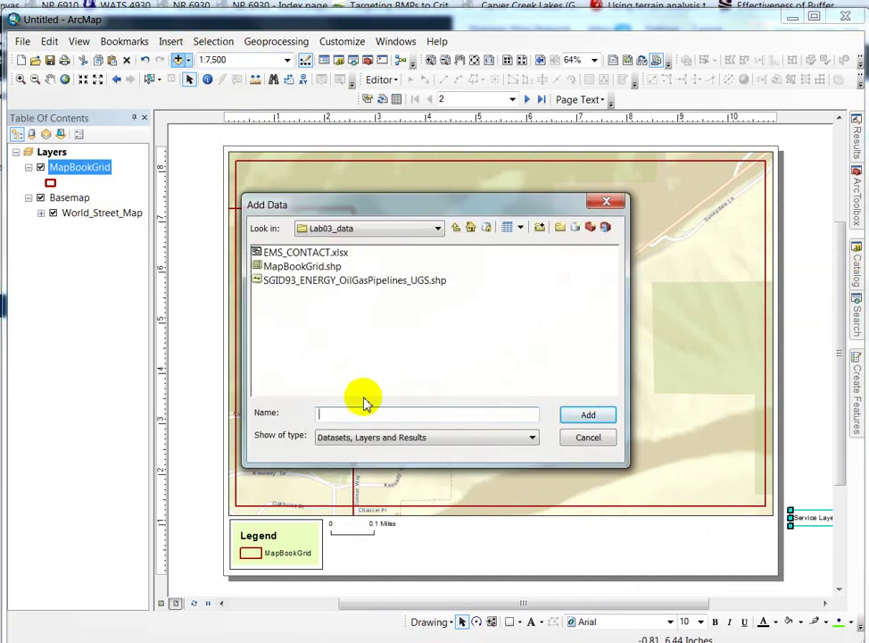
left_click(456, 227)
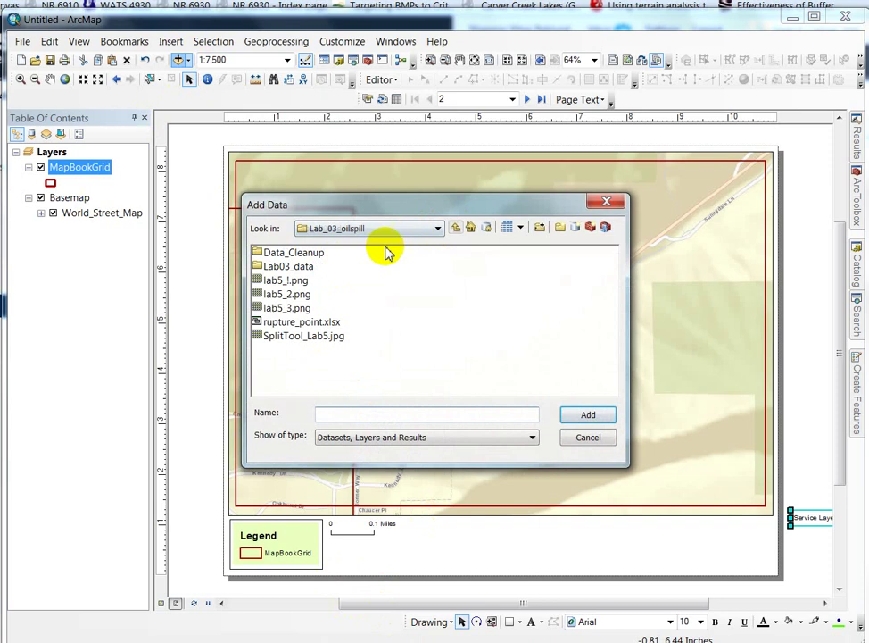
double_click(295, 268)
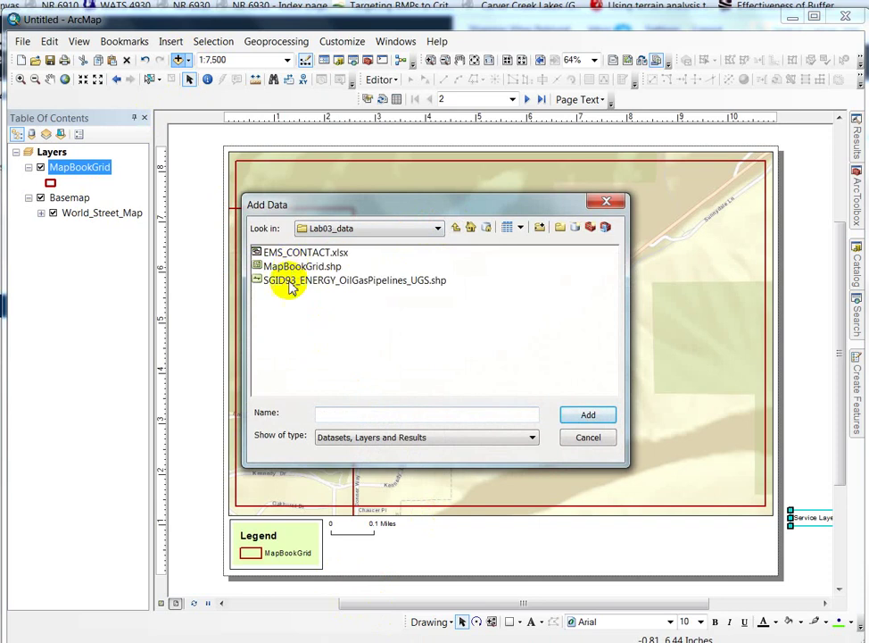
left_click(456, 227)
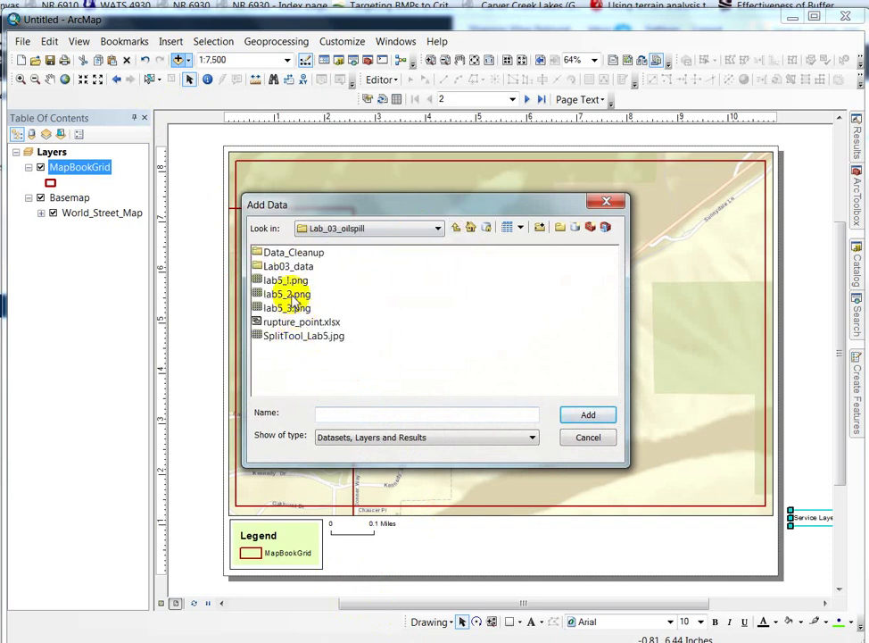
double_click(287, 253)
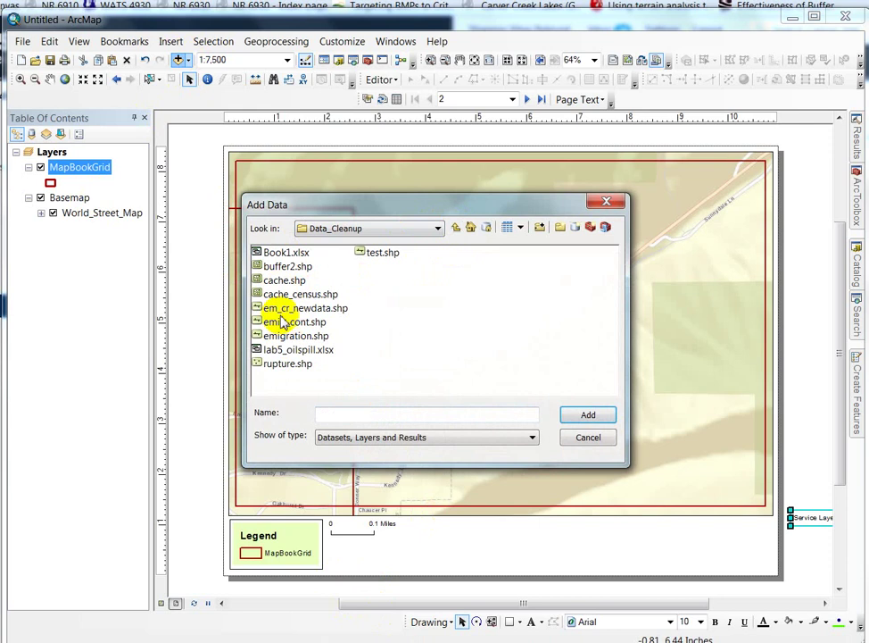
left_click(282, 267)
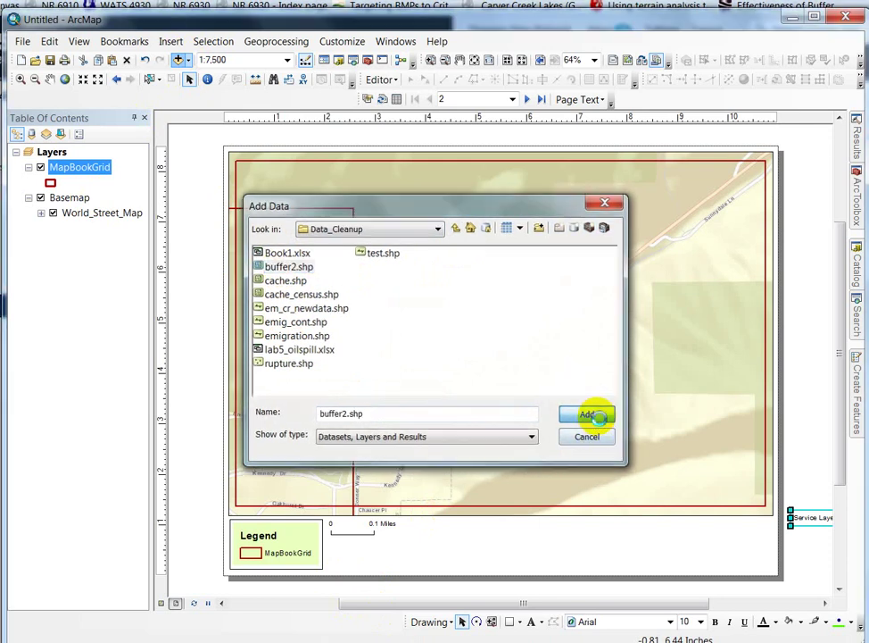
left_click(600, 414)
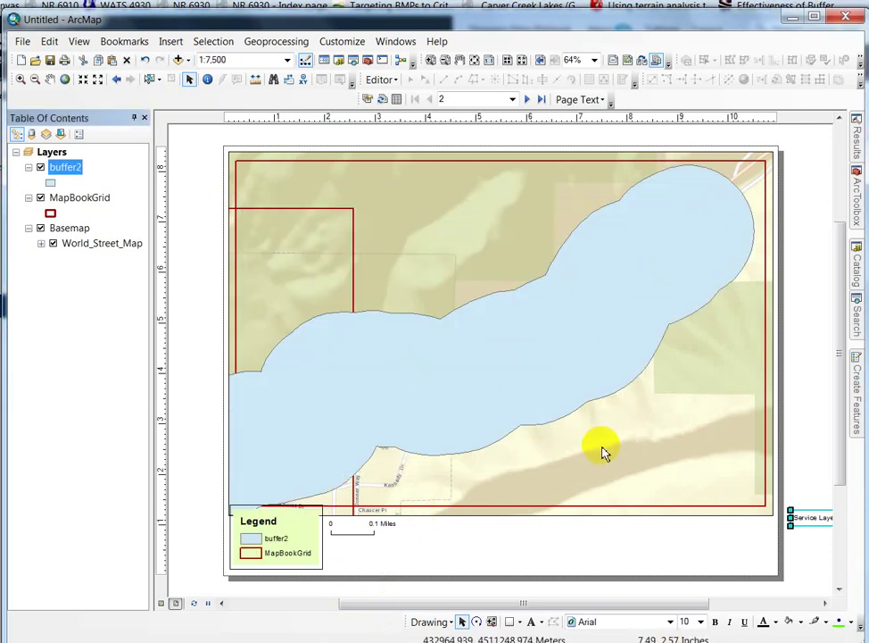
Page through the remaining data driven pages up to page 5 to check how the buffer falls within each grid rectangle.
left_click(528, 99)
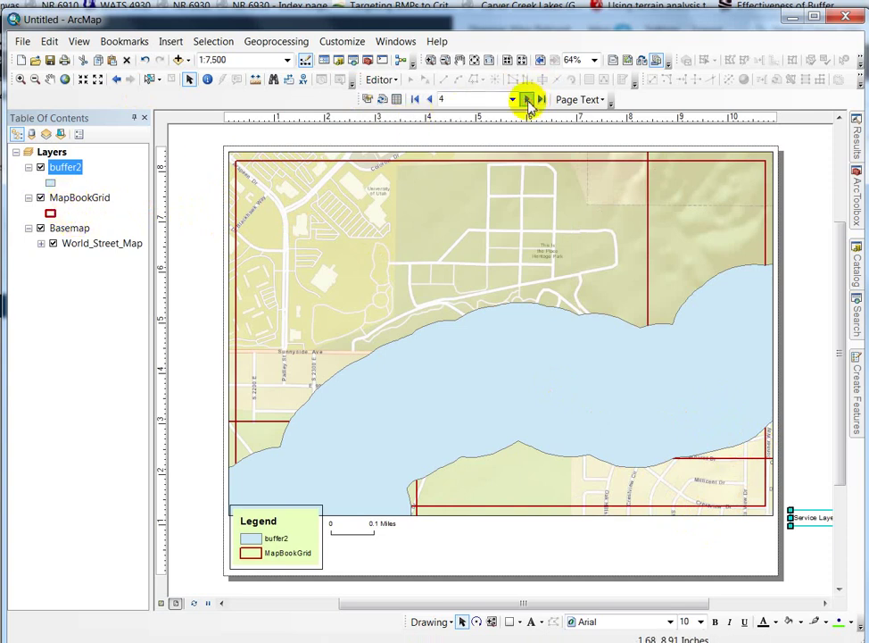
left_click(529, 100)
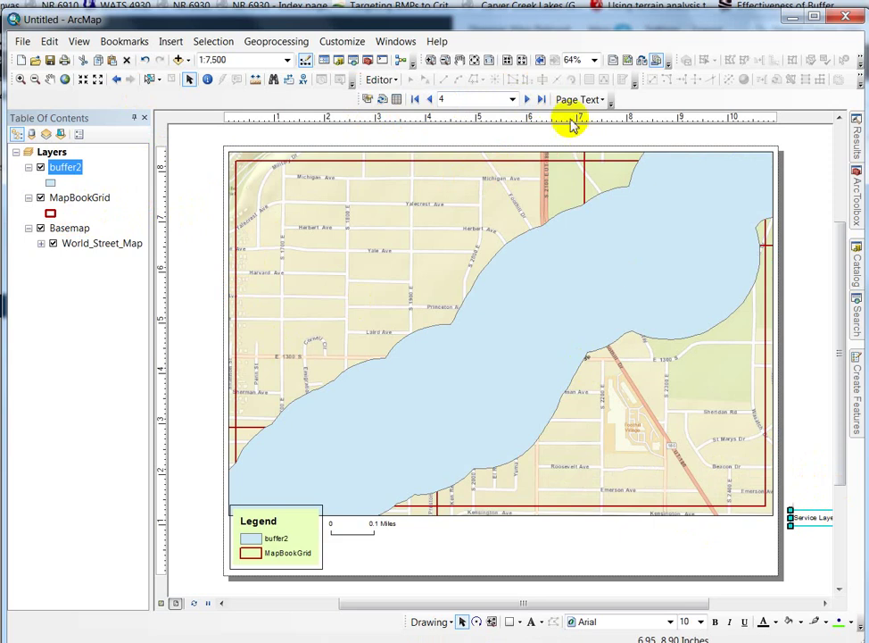
left_click(529, 99)
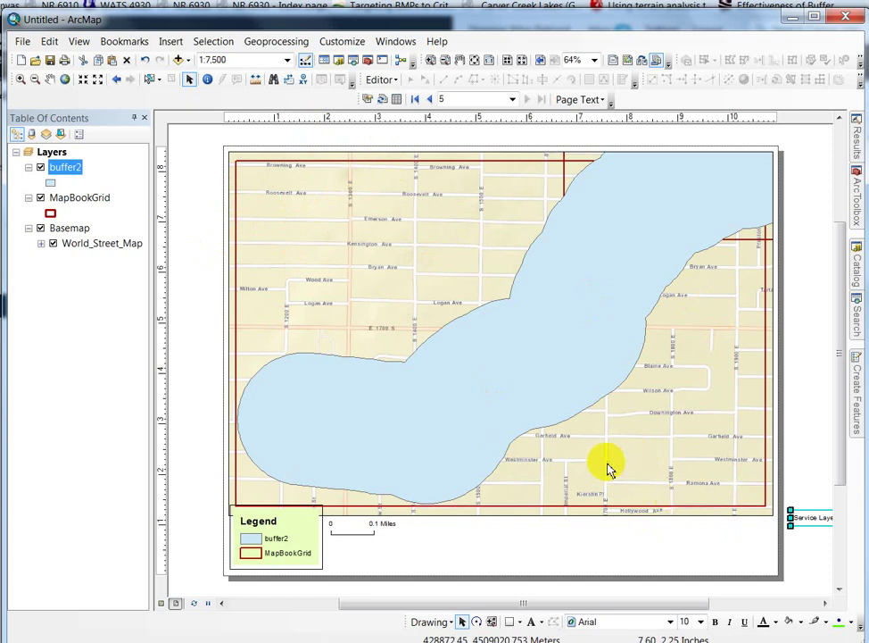
Shorten the data frame slightly from its lower edge and move the legend down so it sits below the map.
left_click(450, 504)
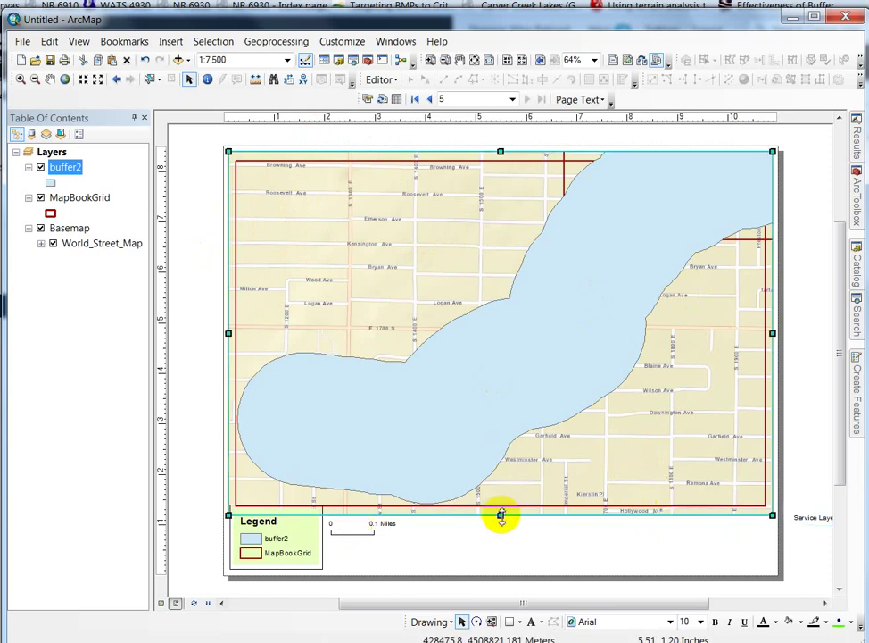
left_click_drag(500, 516, 501, 509)
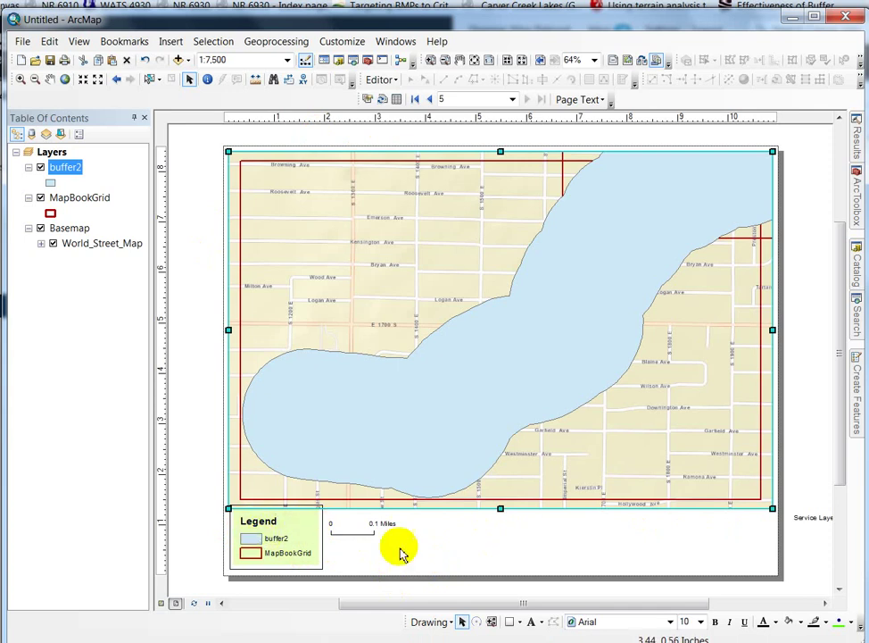
left_click(262, 530)
left_click_drag(321, 521, 300, 522)
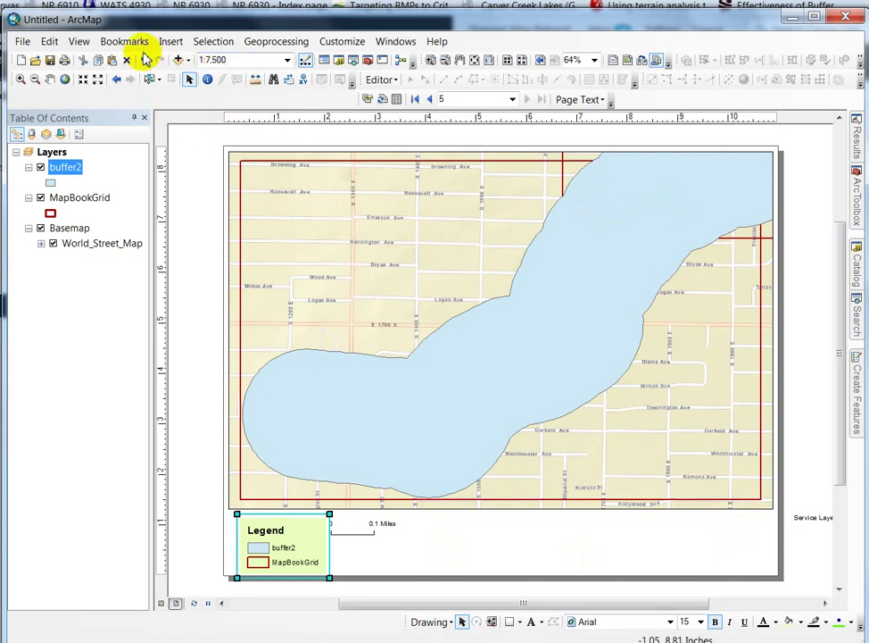
In the Data Driven Pages setup, set the map extent to Best Fit with the margin specified as a percentage, at 100%.
left_click(368, 99)
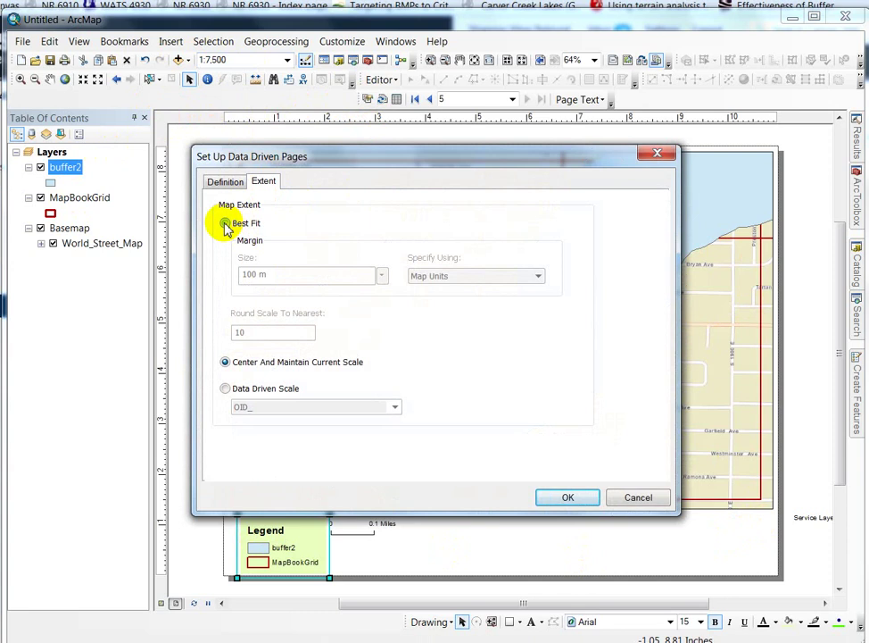
left_click(225, 223)
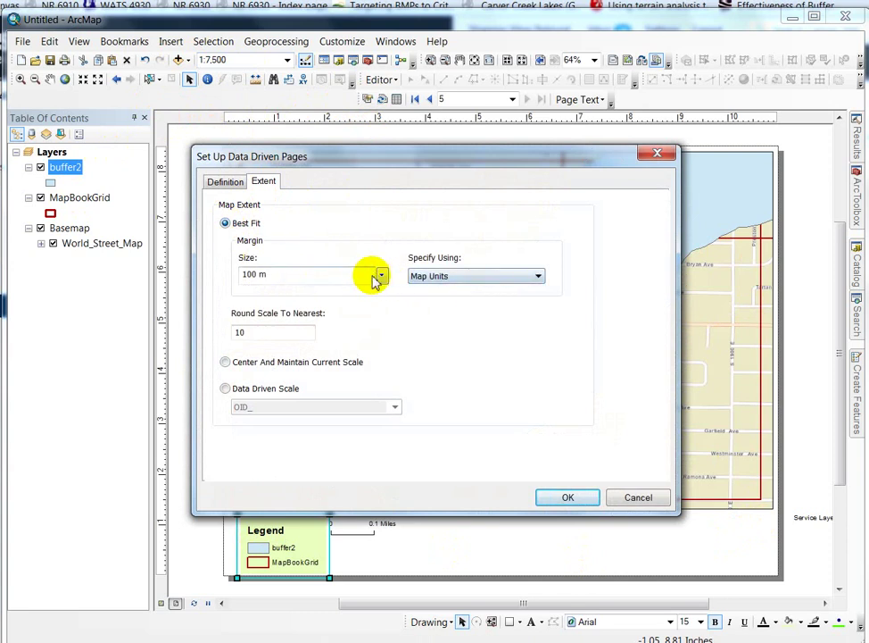
left_click(380, 278)
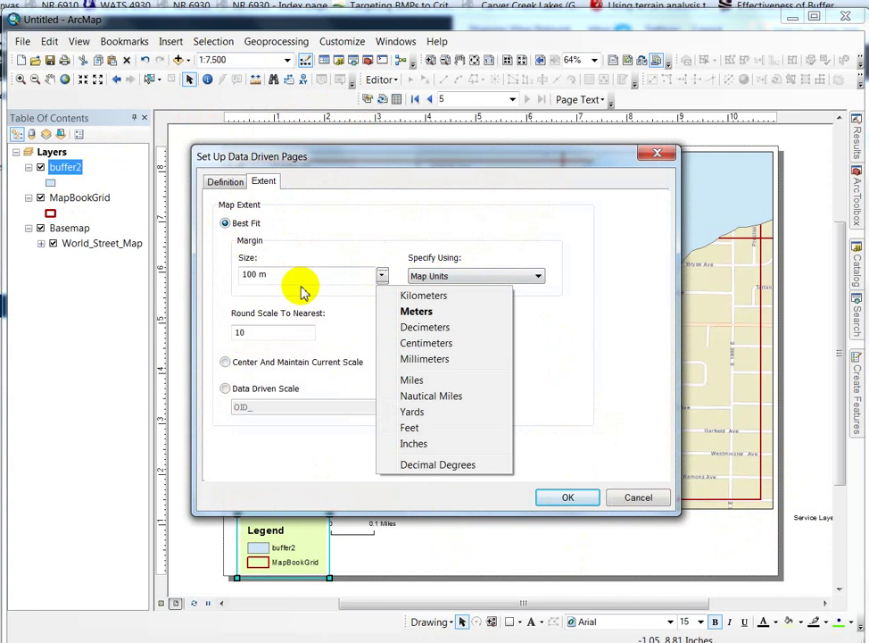
left_click(382, 276)
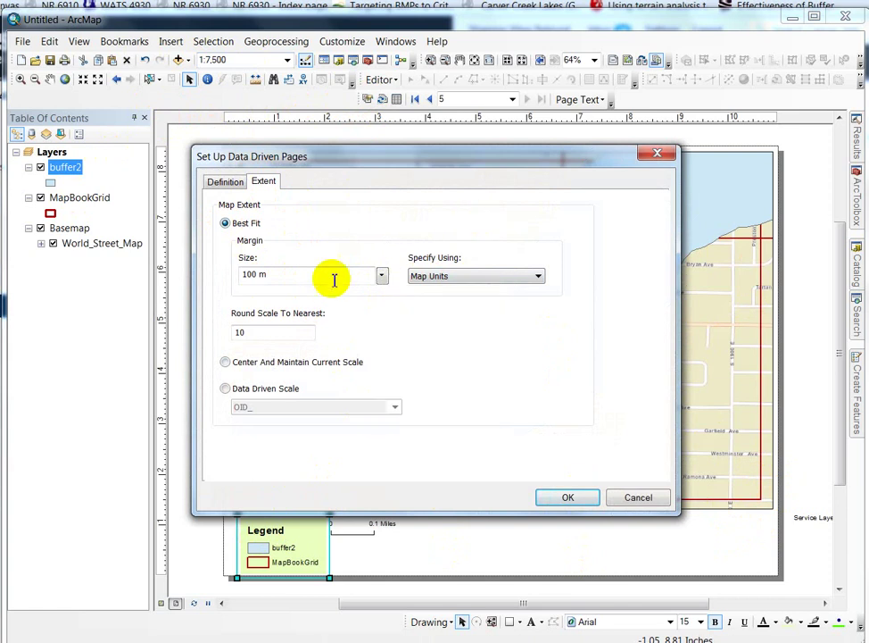
left_click(382, 279)
left_click(500, 277)
left_click(471, 312)
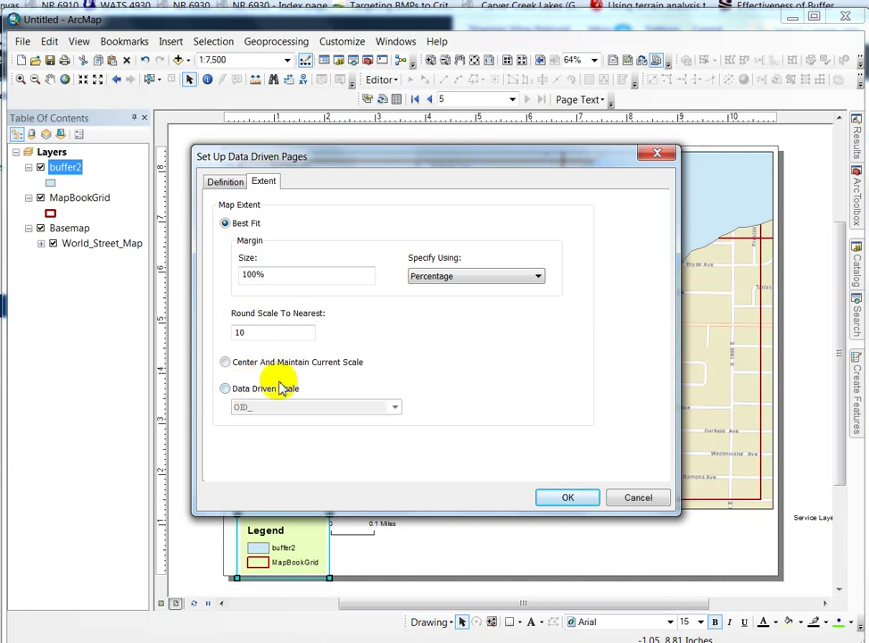
Try the Data Driven Scale extent option with page as the scale field.
left_click(226, 390)
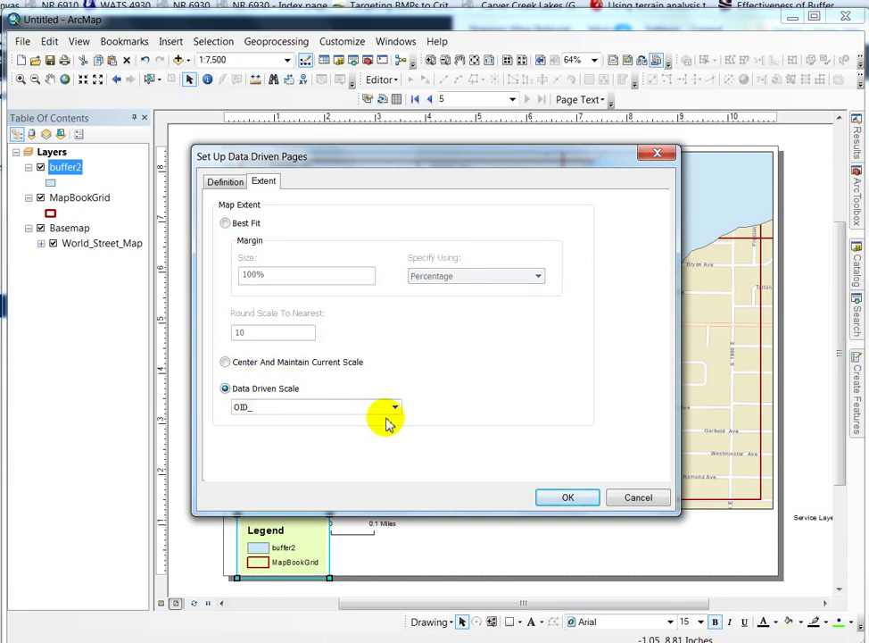
left_click(395, 407)
left_click(254, 464)
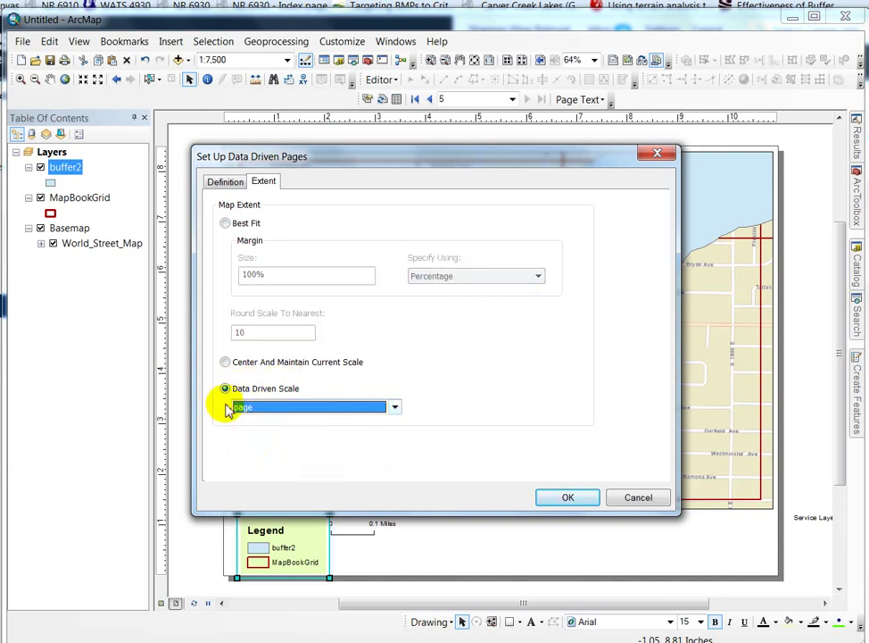
Return the map extent to Best Fit and apply the Data Driven Pages setup.
left_click(227, 224)
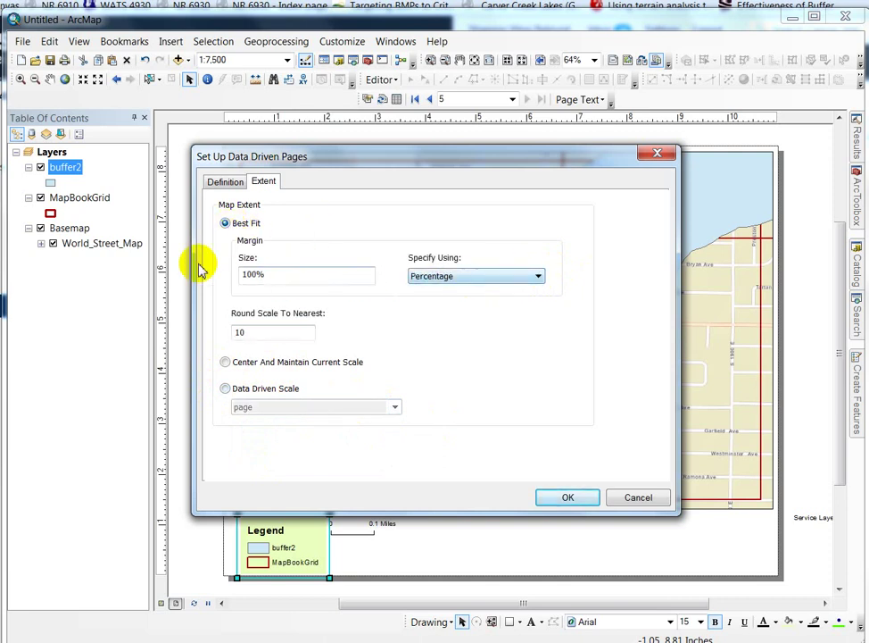
left_click(560, 498)
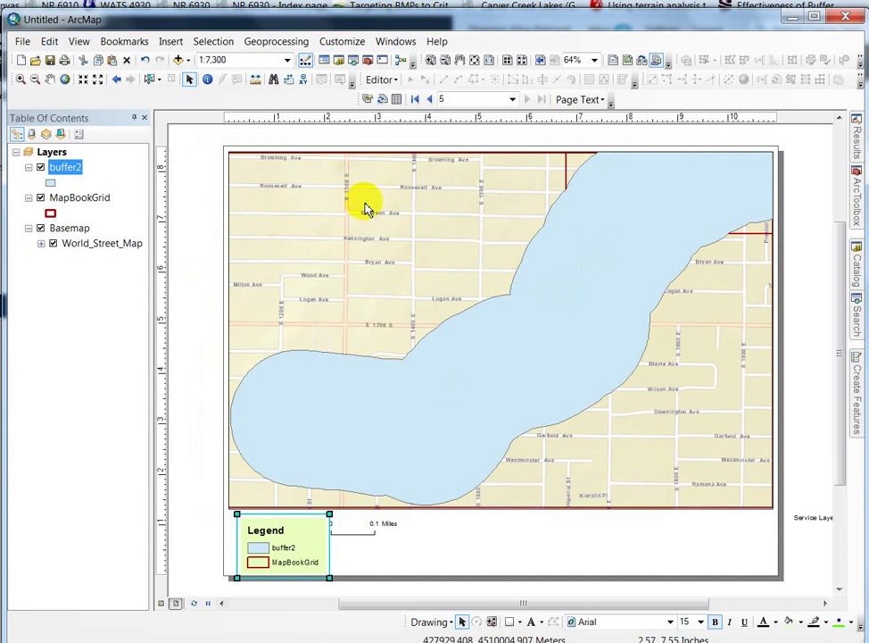
Hide the MapBookGrid and buffer2 layers and move the shrunken legend up to just beneath the map frame.
left_click(40, 197)
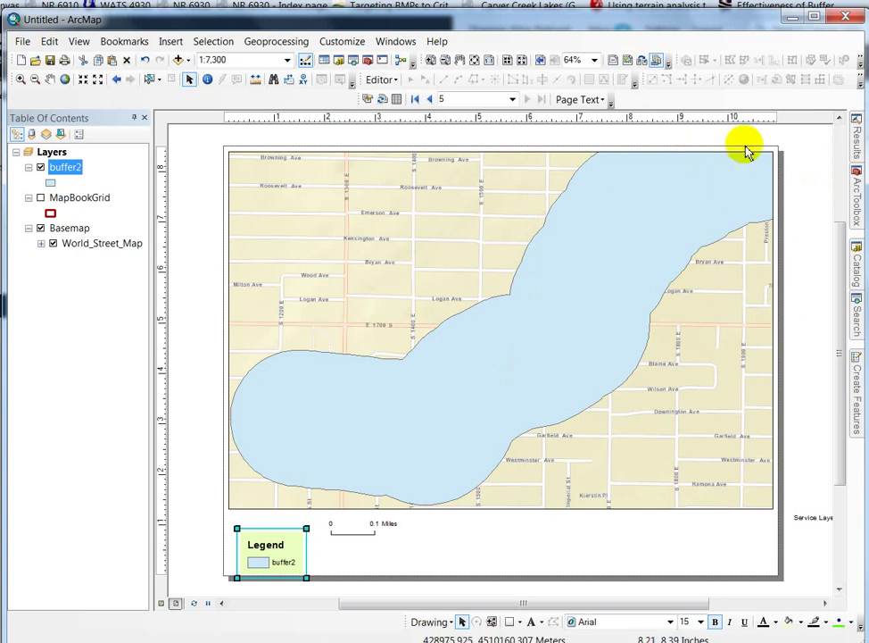
left_click(40, 168)
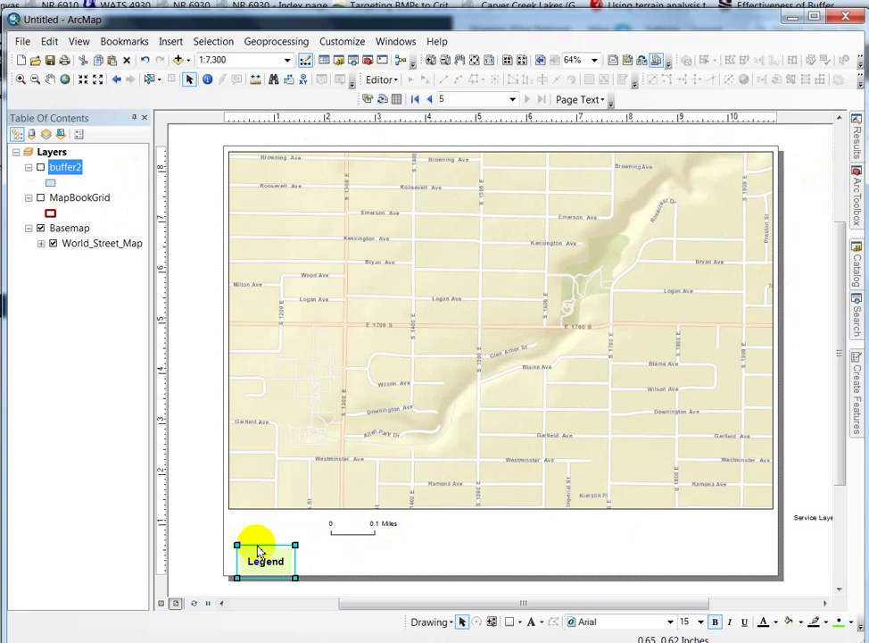
left_click_drag(258, 548, 253, 519)
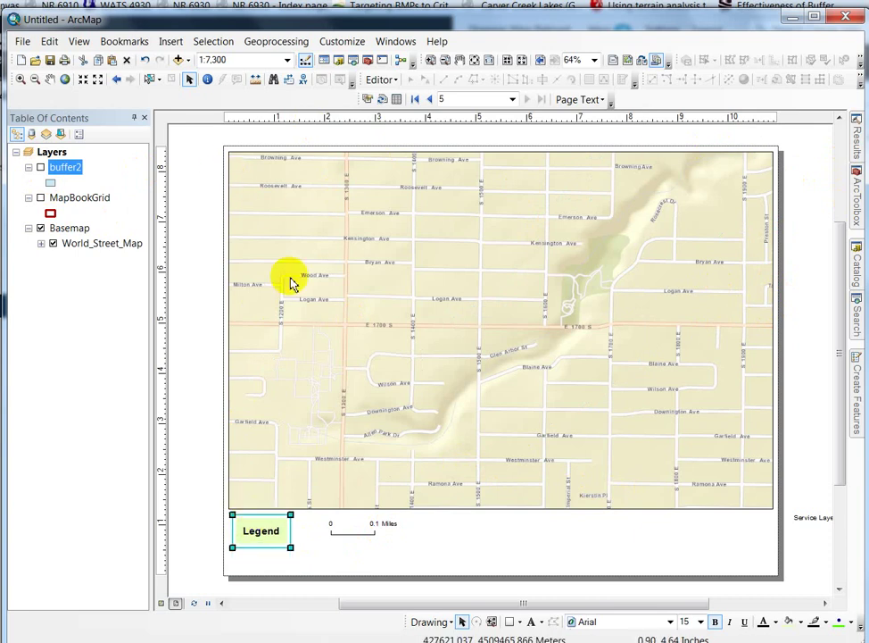
Export all data driven pages as a single PDF file named Untitled.pdf to the Desktop.
left_click(21, 43)
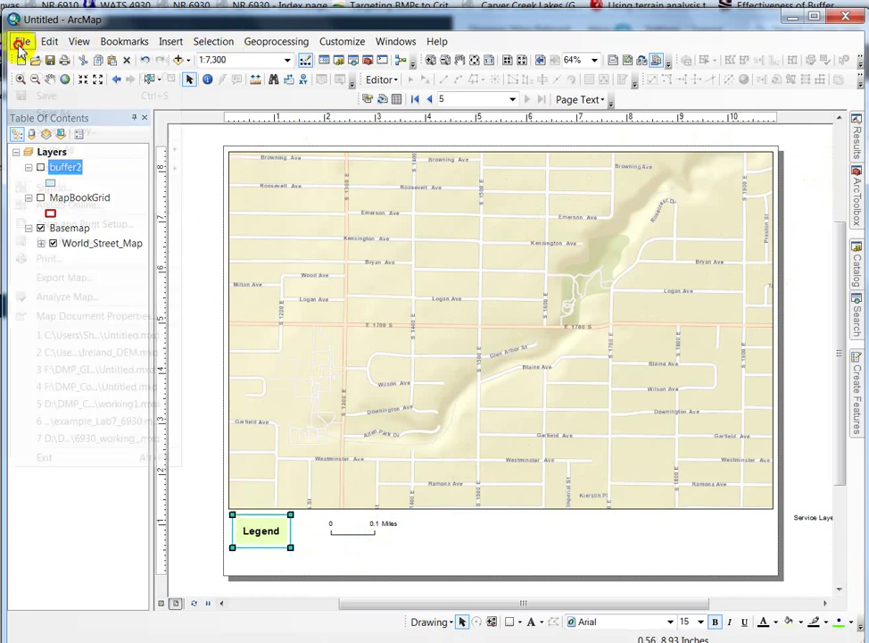
left_click(56, 278)
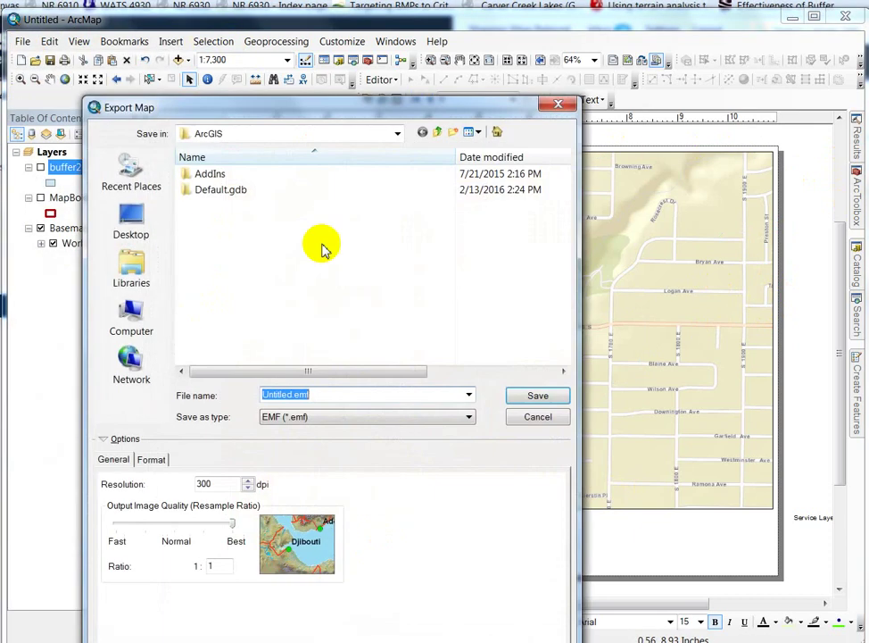
left_click(323, 418)
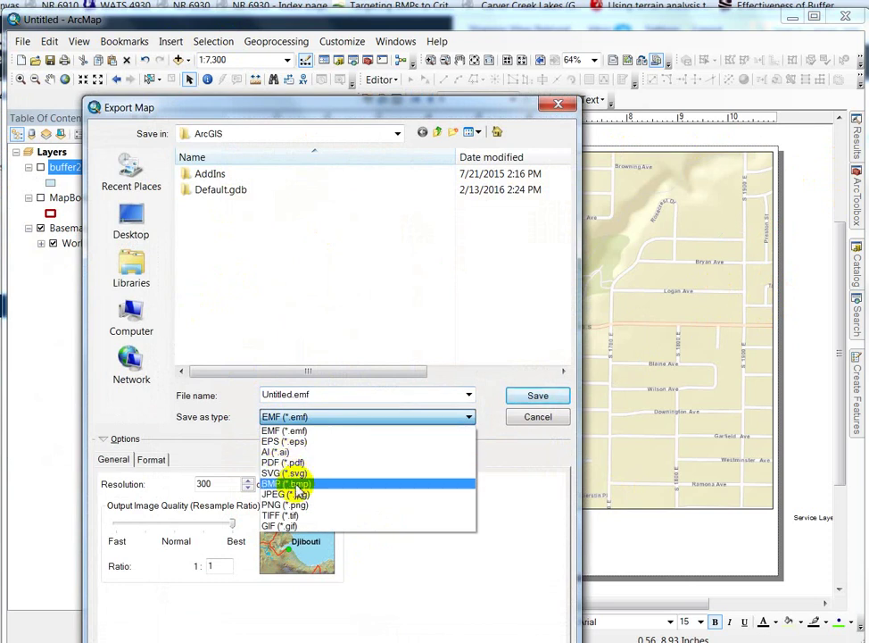
left_click(284, 463)
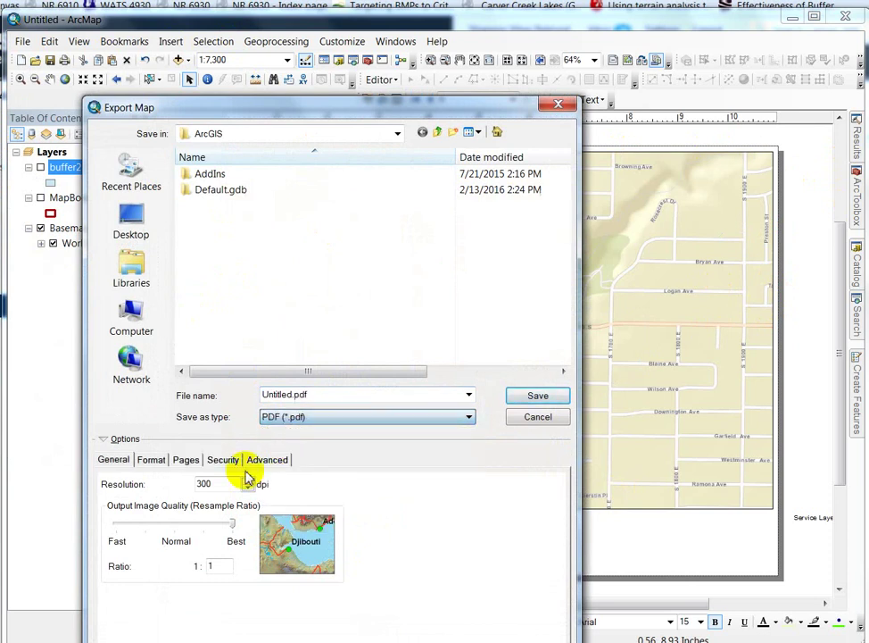
left_click(185, 461)
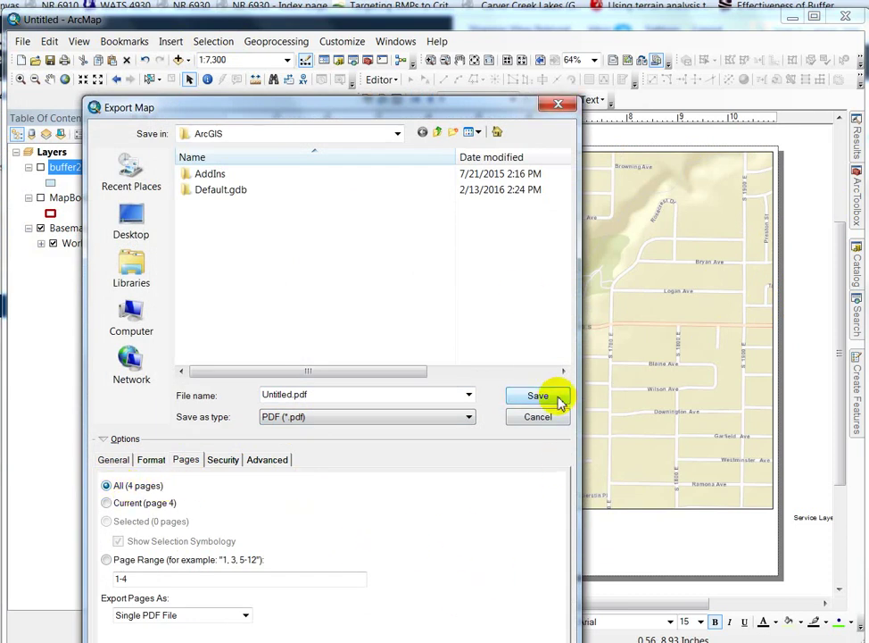
left_click(130, 214)
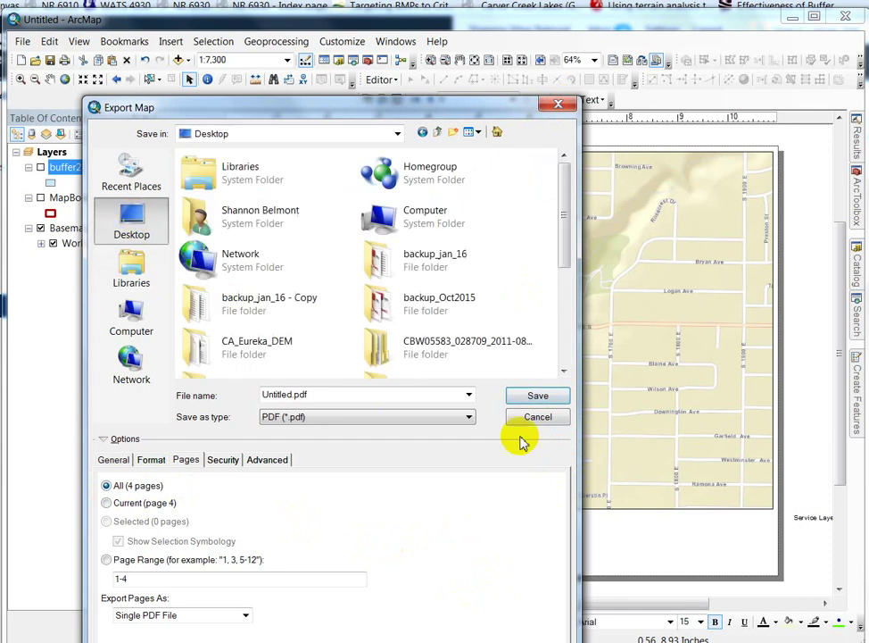
left_click(541, 395)
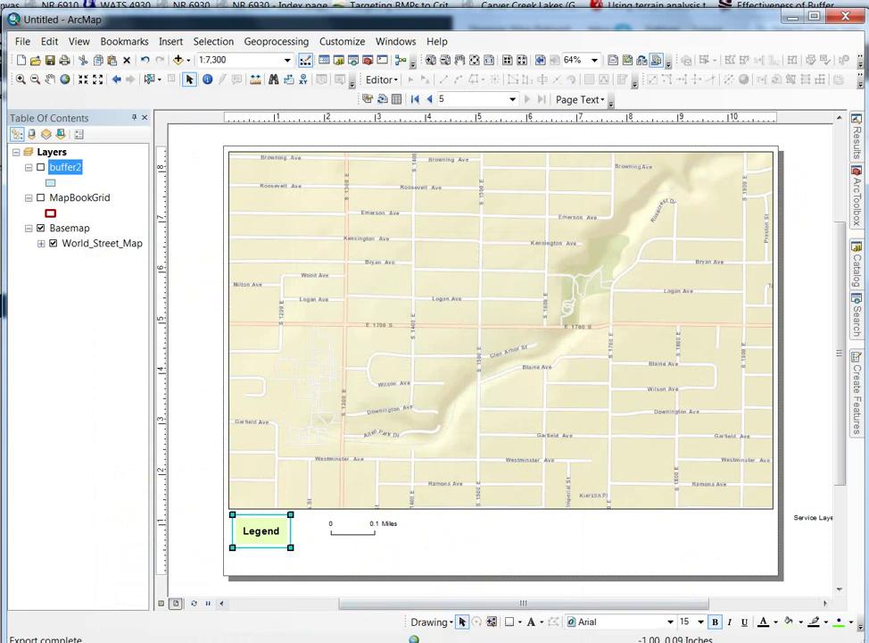
Switch to Windows Explorer and open the exported Untitled.pdf from the Desktop to inspect the map book.
key("super+e")
left_click(234, 116)
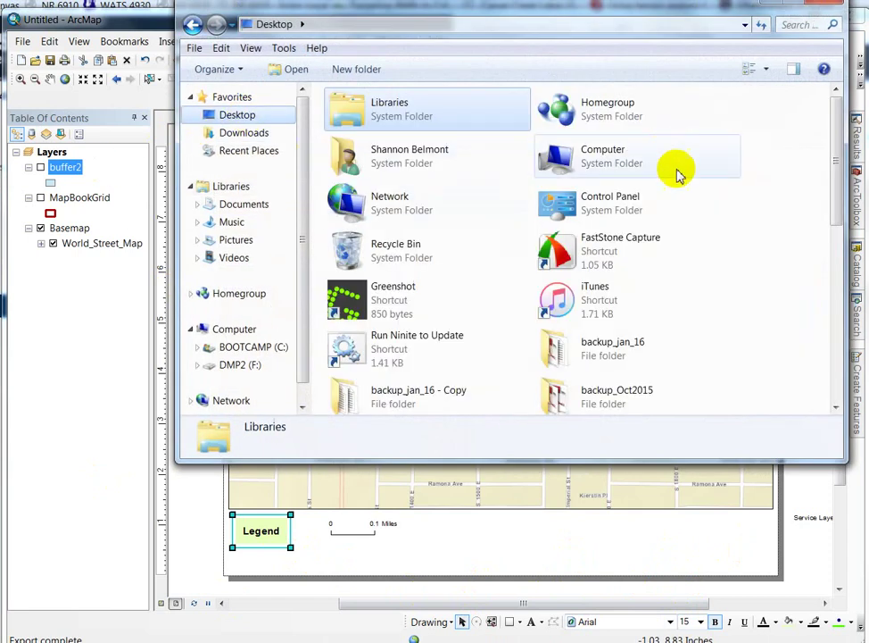
left_click_drag(835, 134, 852, 357)
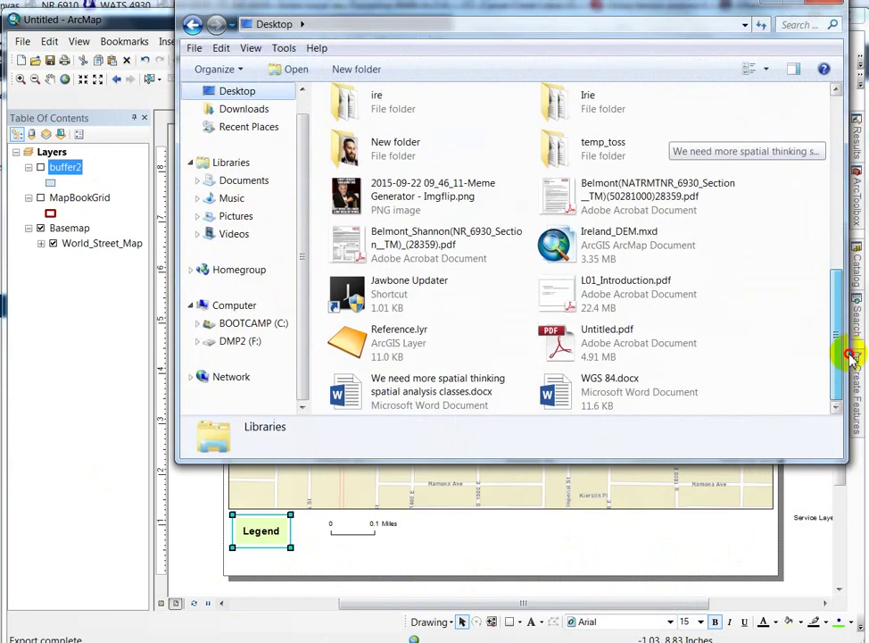
double_click(580, 350)
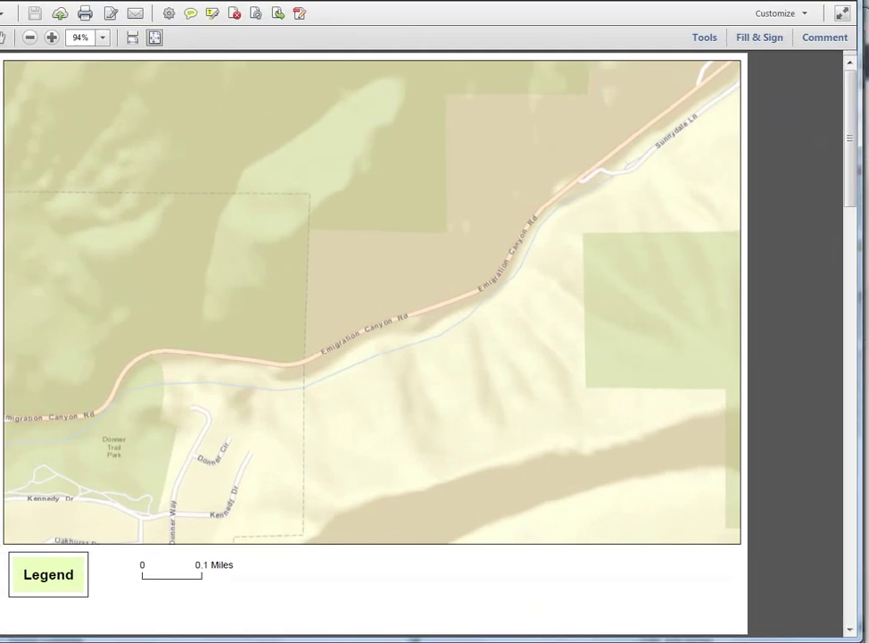
Look through the remaining map pages of the exported PDF, close it and the file browser, and return to ArcMap.
left_click_drag(852, 85, 857, 321)
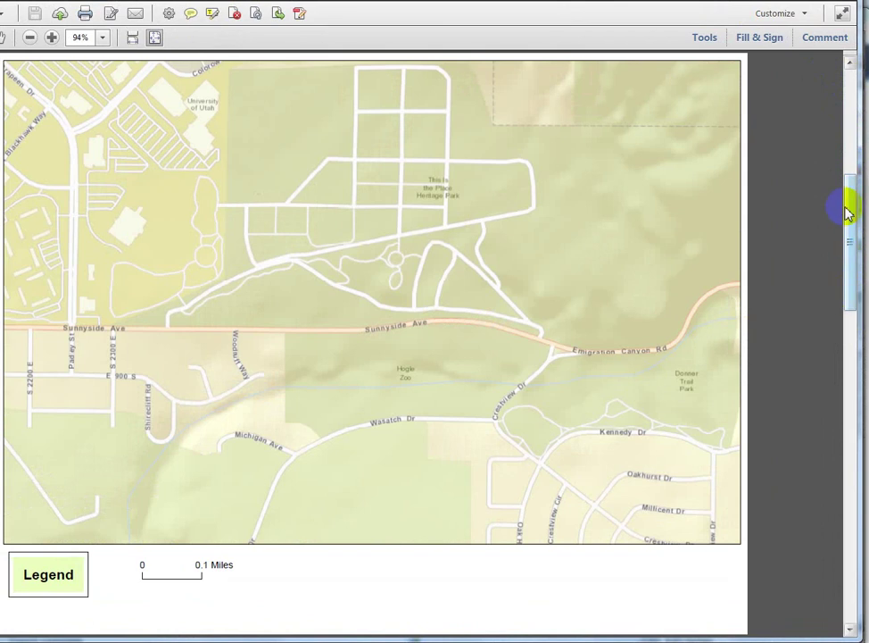
left_click_drag(847, 210, 850, 433)
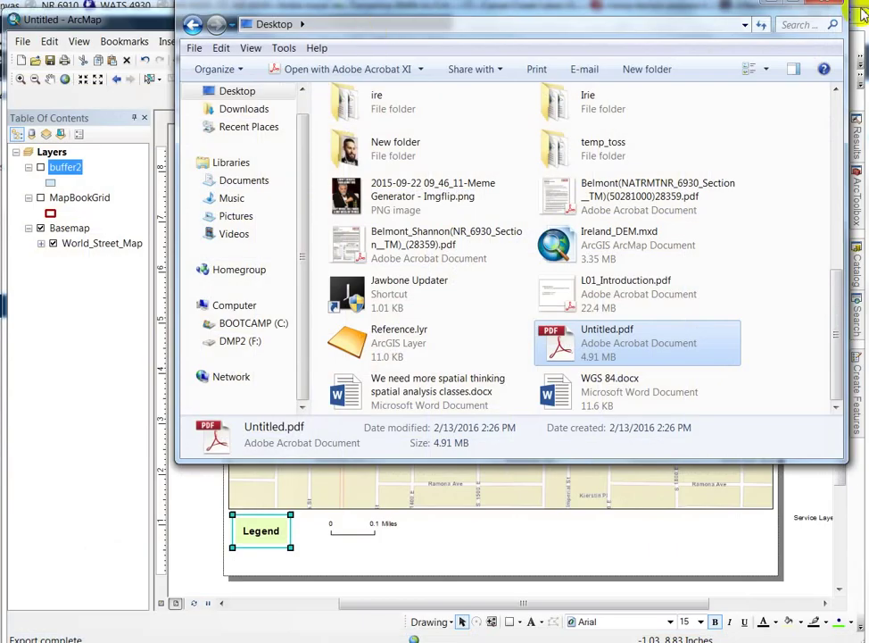
left_click(832, 11)
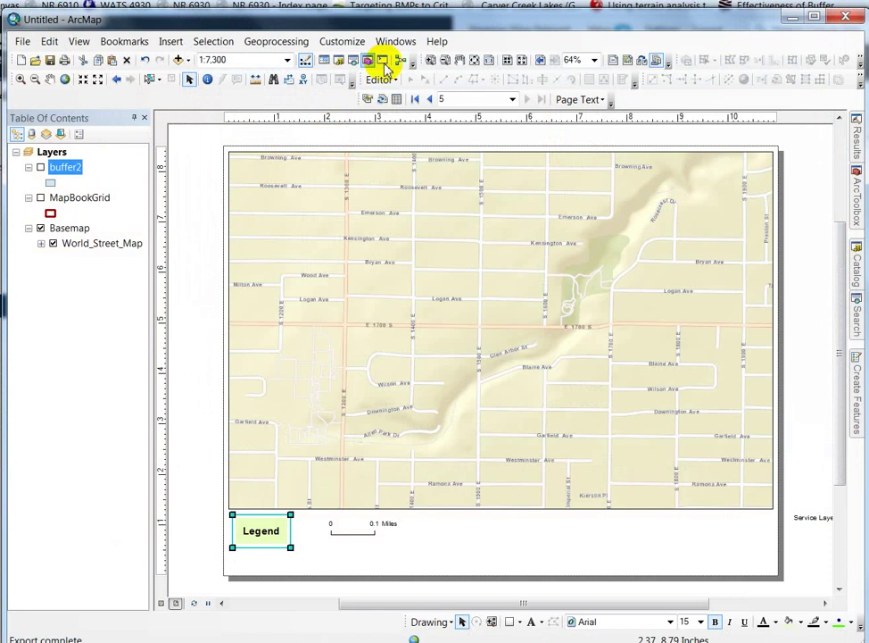
Insert Data Driven Page Attribute text from the page field and place it just beneath the map frame's lower right corner.
left_click(369, 100)
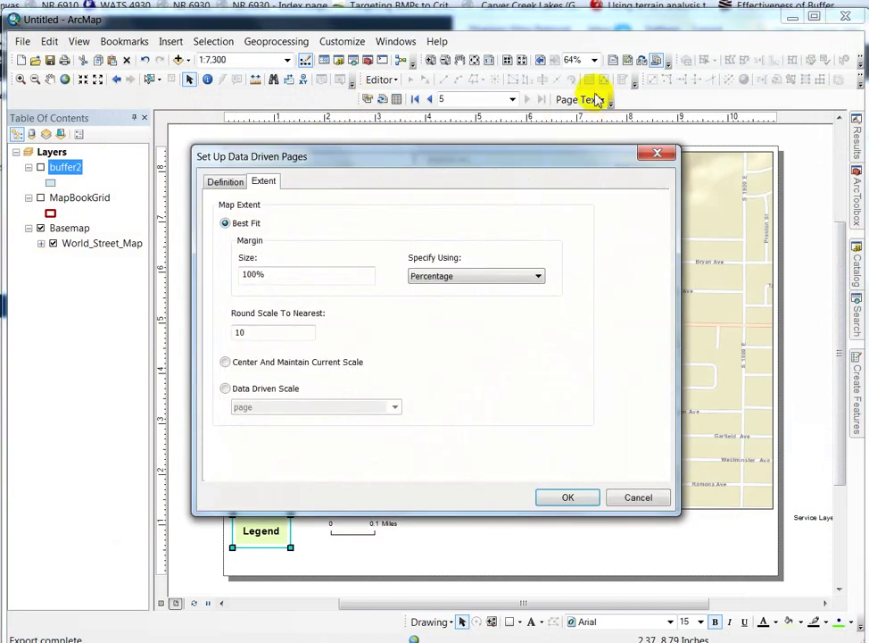
left_click(657, 153)
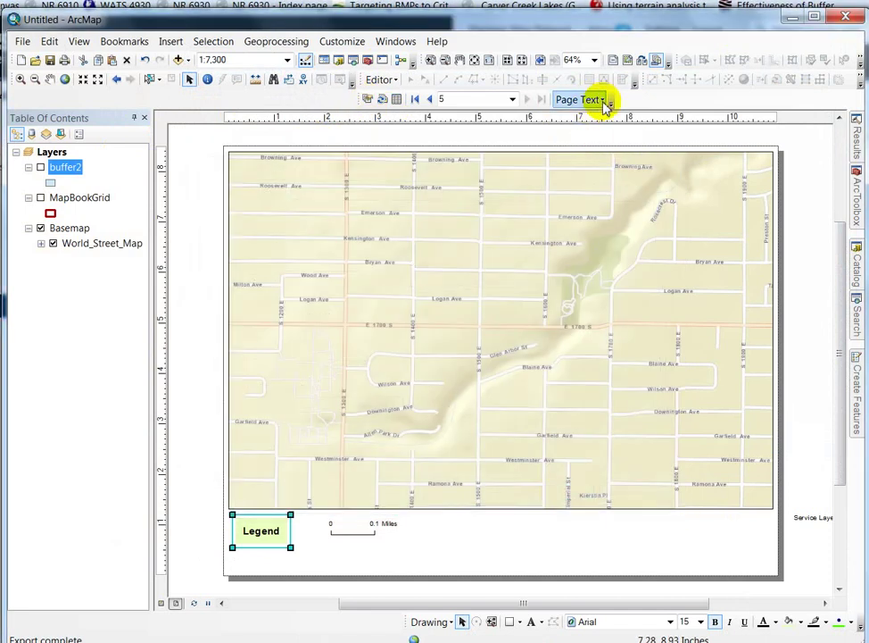
left_click(603, 100)
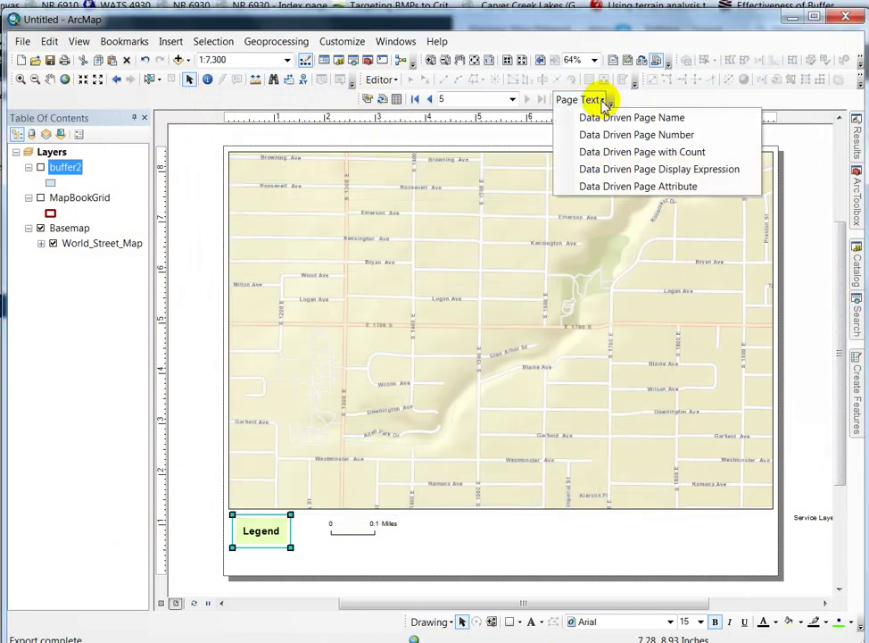
left_click(663, 187)
left_click(531, 331)
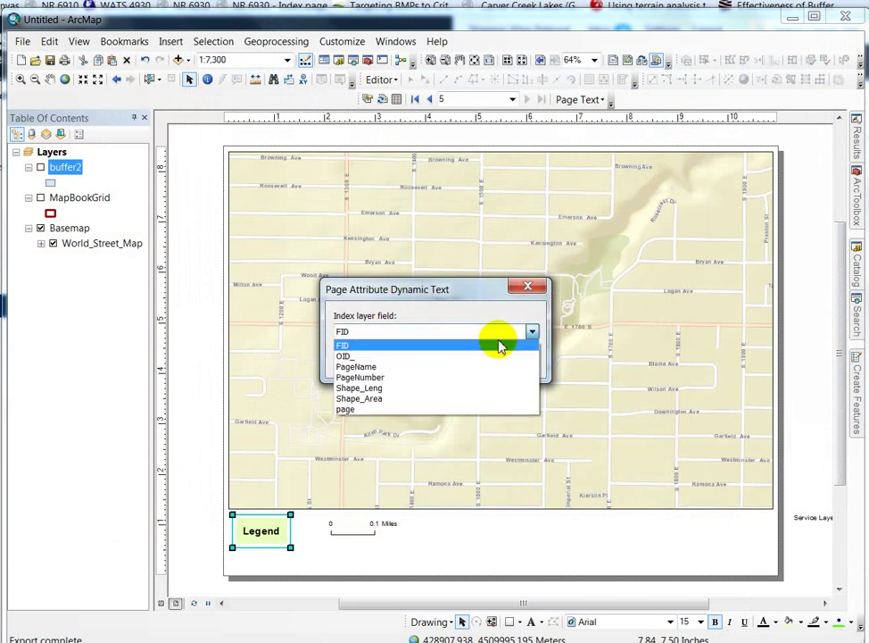
left_click(345, 408)
left_click(444, 363)
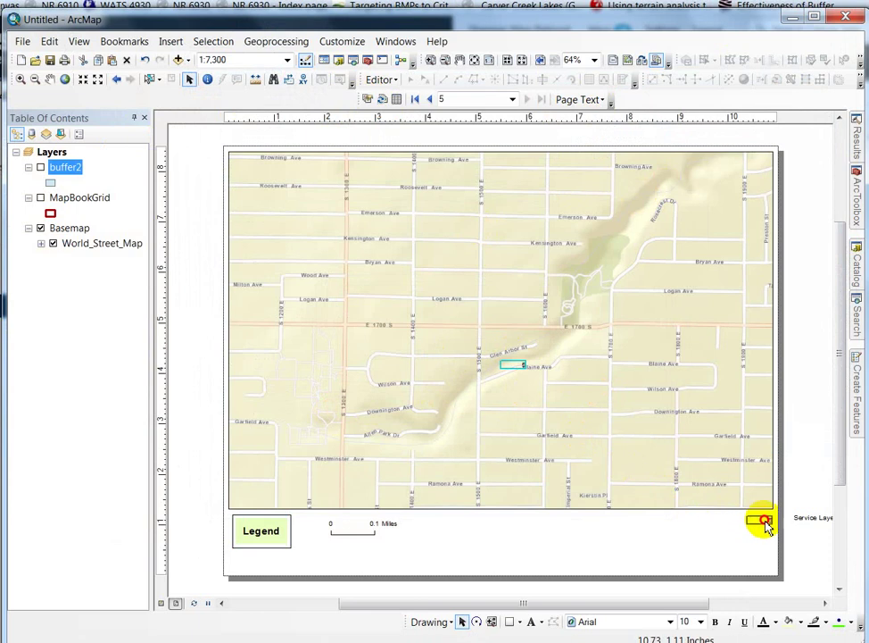
left_click_drag(763, 525, 761, 523)
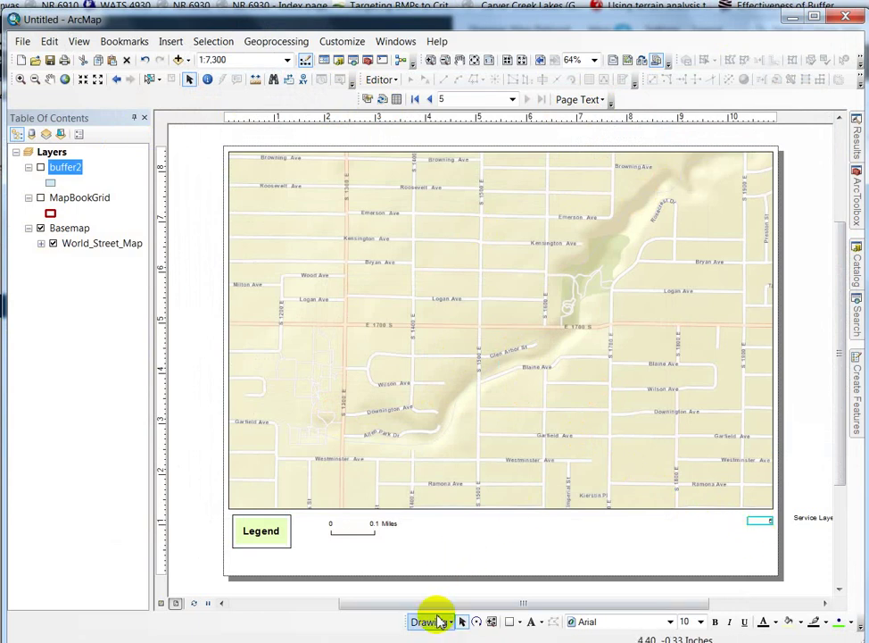
Enlarge the page number text to size 26 and move it left so its right edge aligns with the map frame.
left_click(674, 622)
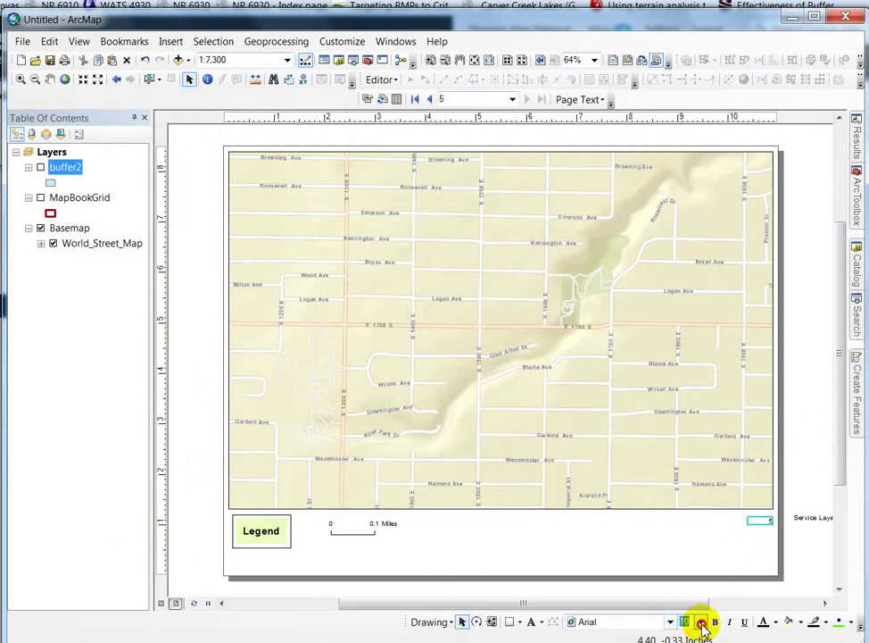
left_click(701, 622)
left_click(685, 589)
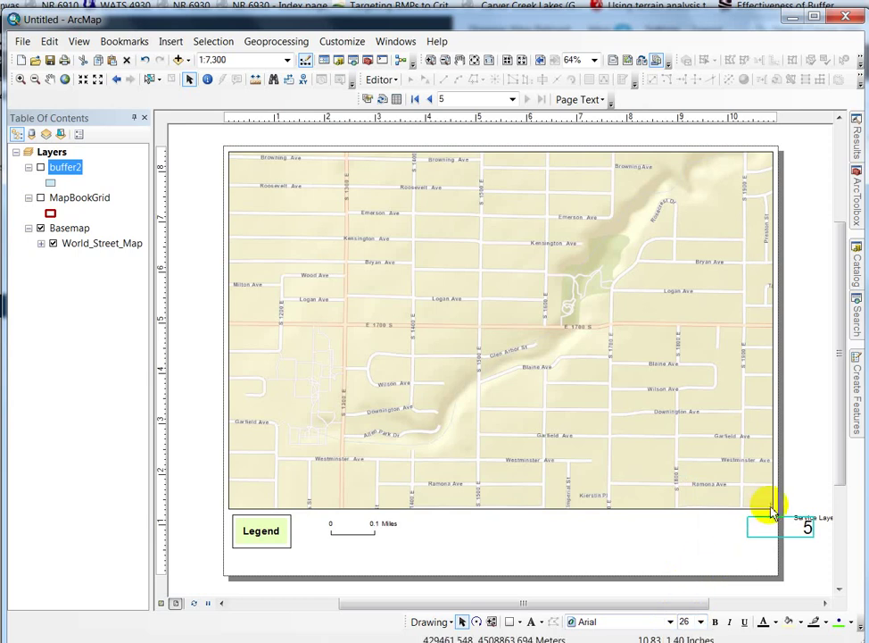
left_click_drag(760, 521, 719, 523)
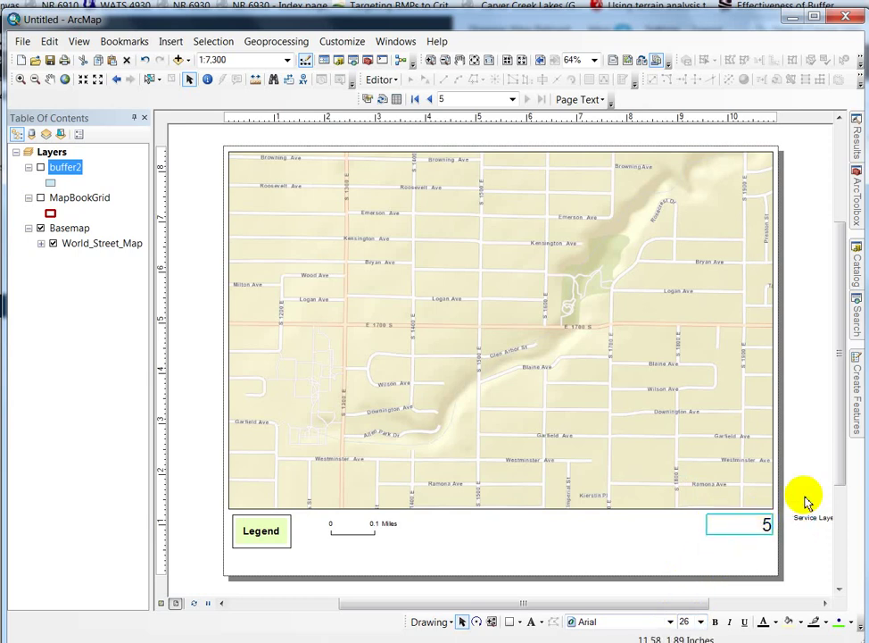
Step back through the data driven pages from 5 to 2 to check the page number text, and review the dynamic text options.
left_click(431, 99)
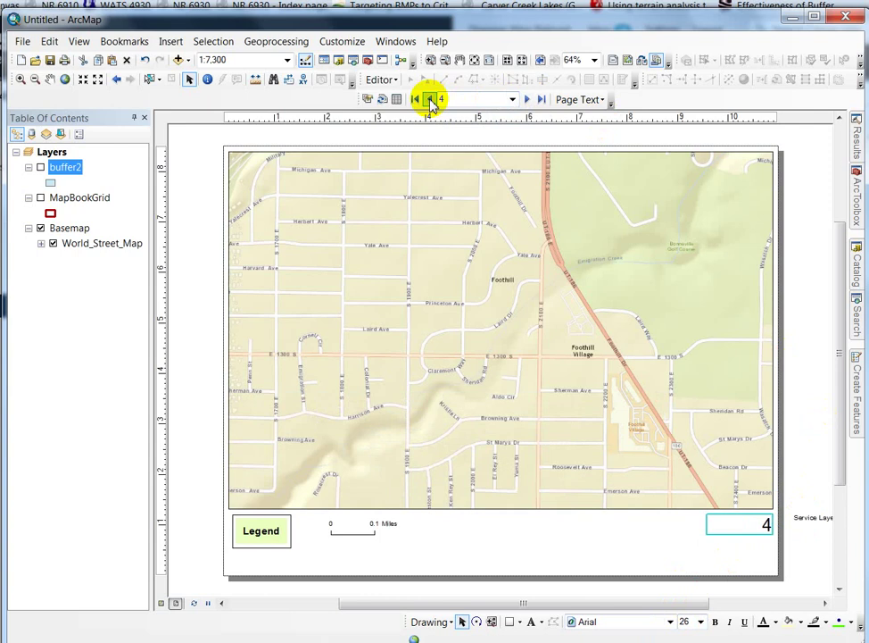
left_click(431, 100)
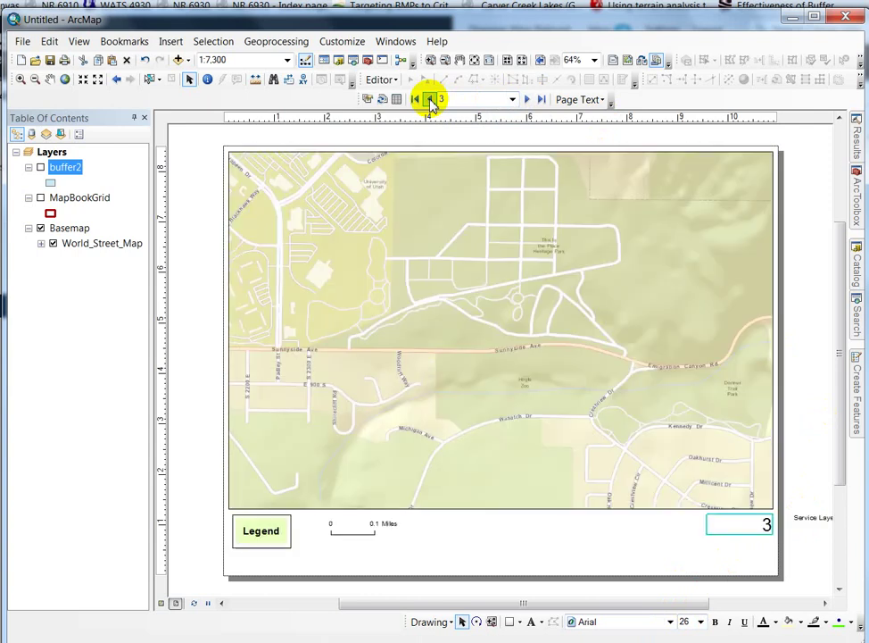
left_click(431, 99)
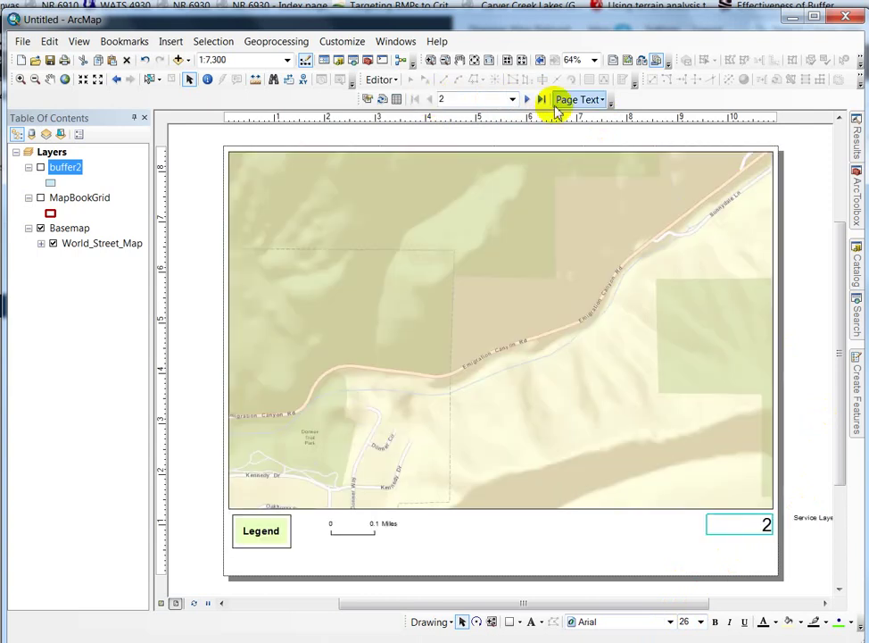
left_click(606, 101)
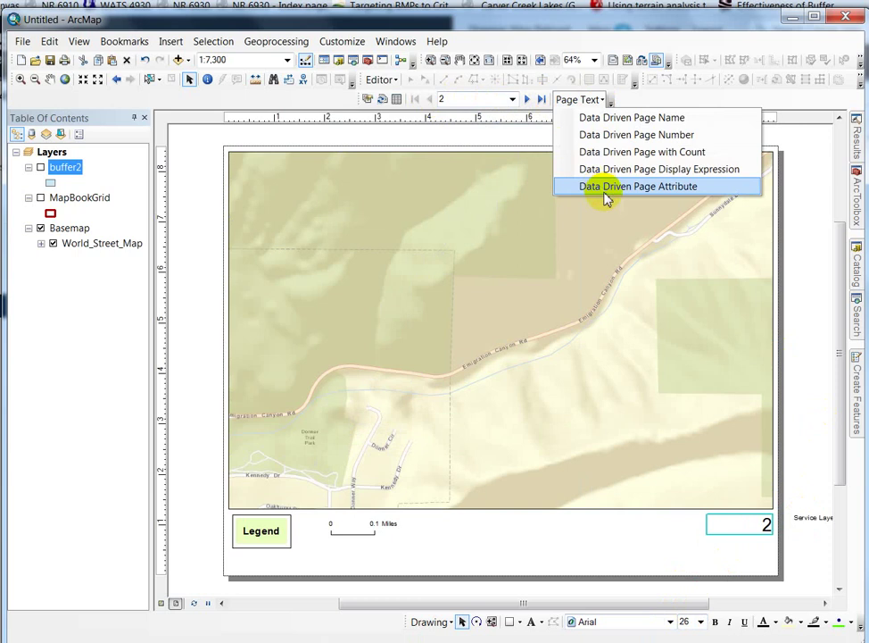
left_click(705, 93)
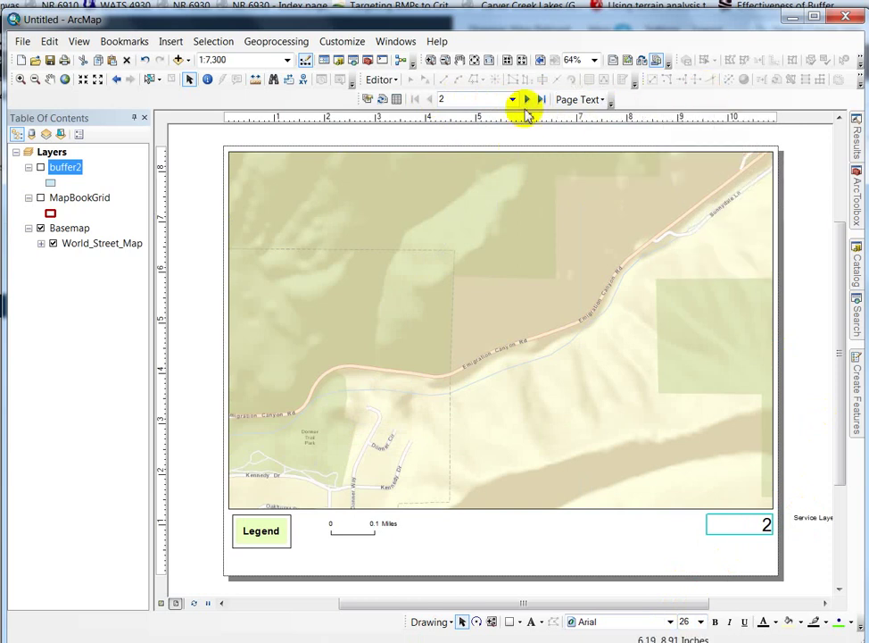